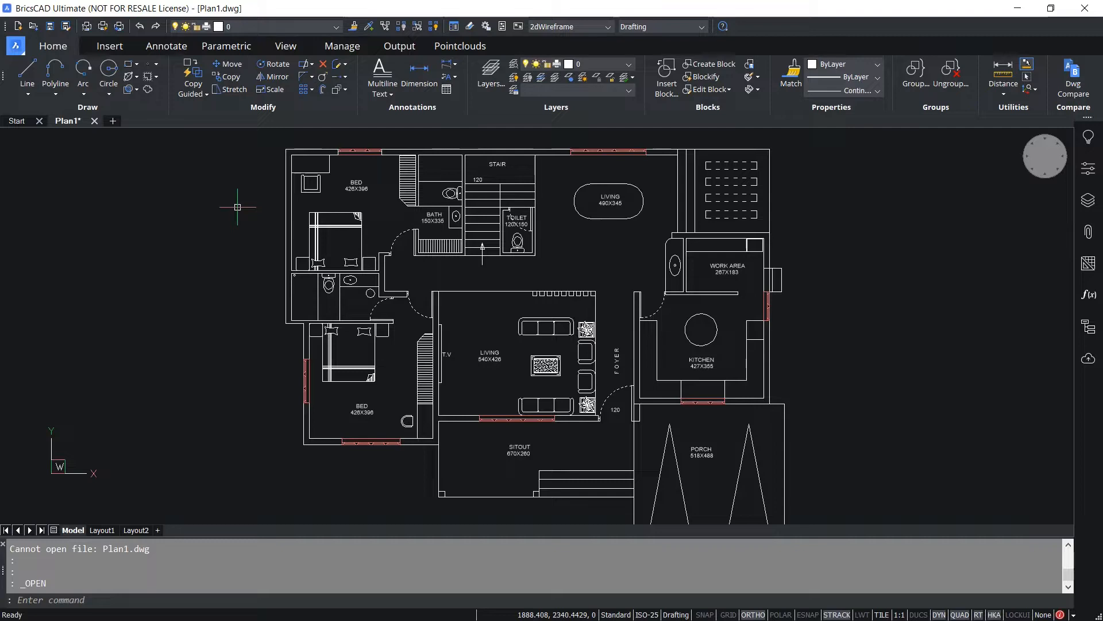
Start Copy Guided and enclose the window in the upper bedroom's top wall with a rectangular selection.
middle_drag(401, 267, 410, 324)
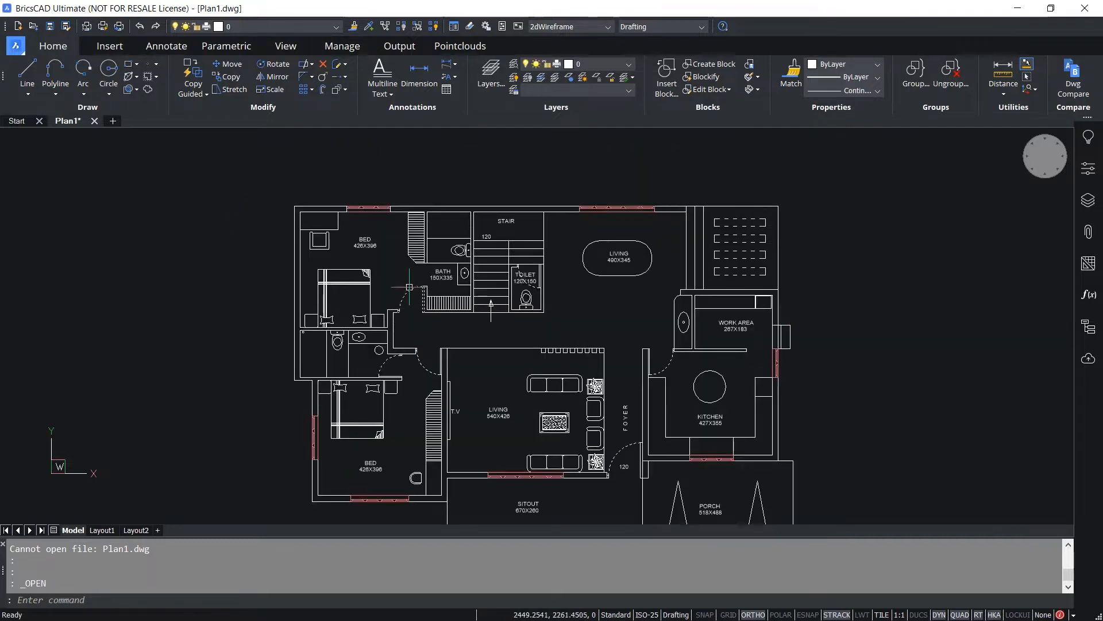
scroll(389, 237, up, 4)
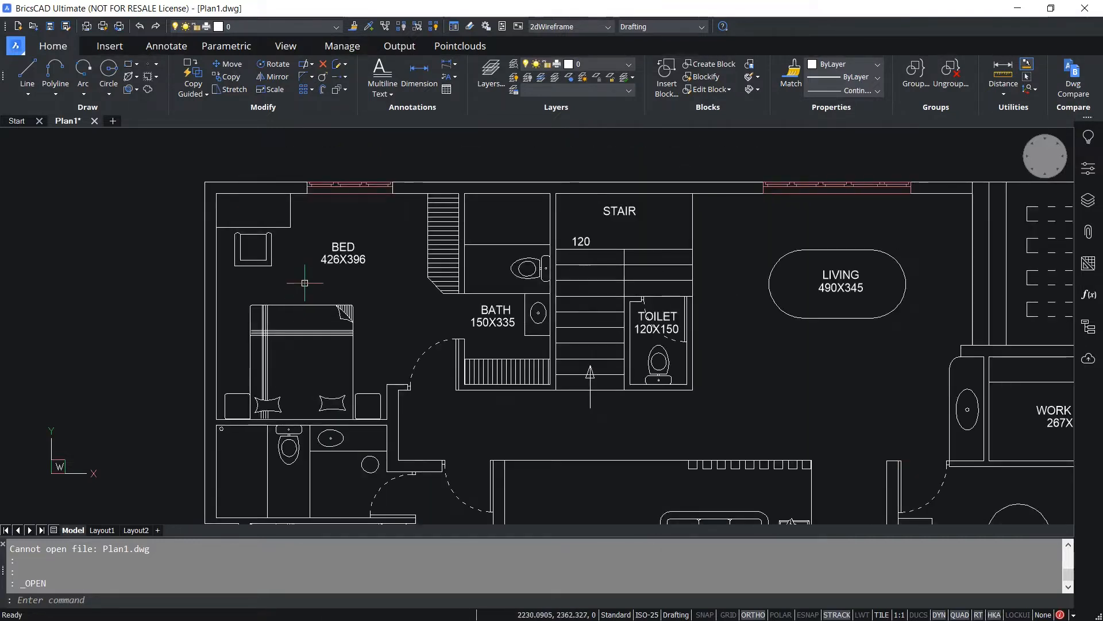
click(192, 90)
click(207, 111)
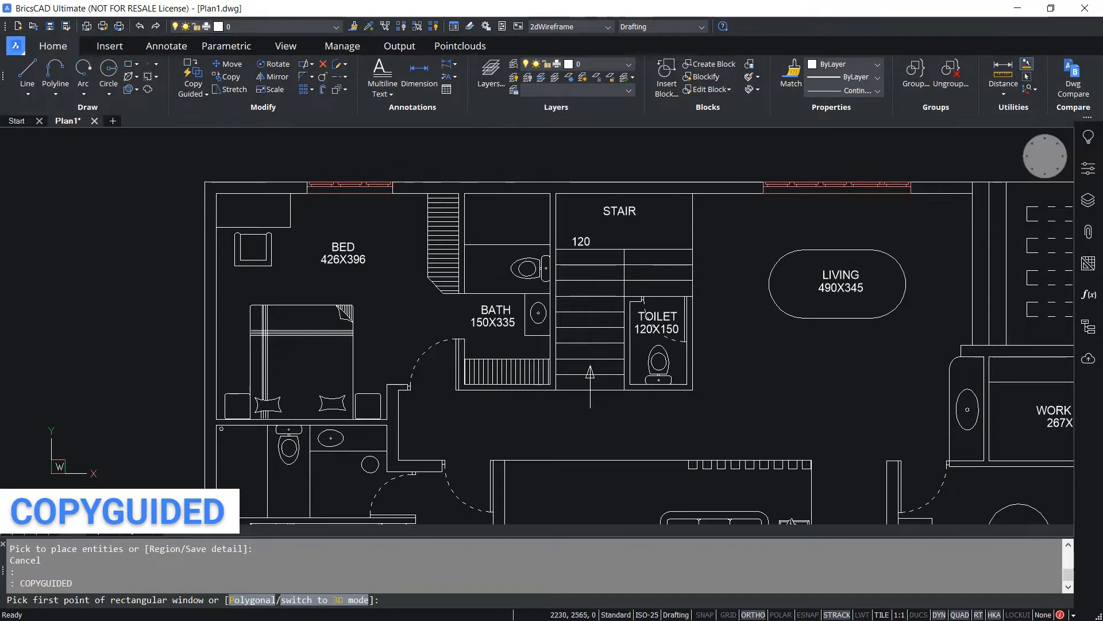
click(299, 167)
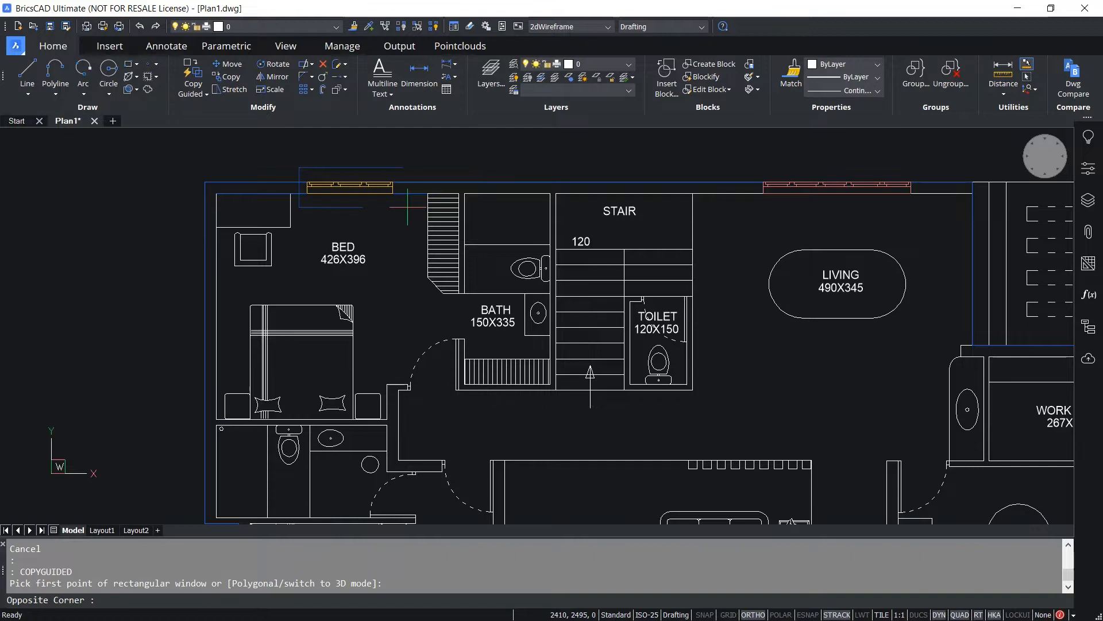
click(407, 207)
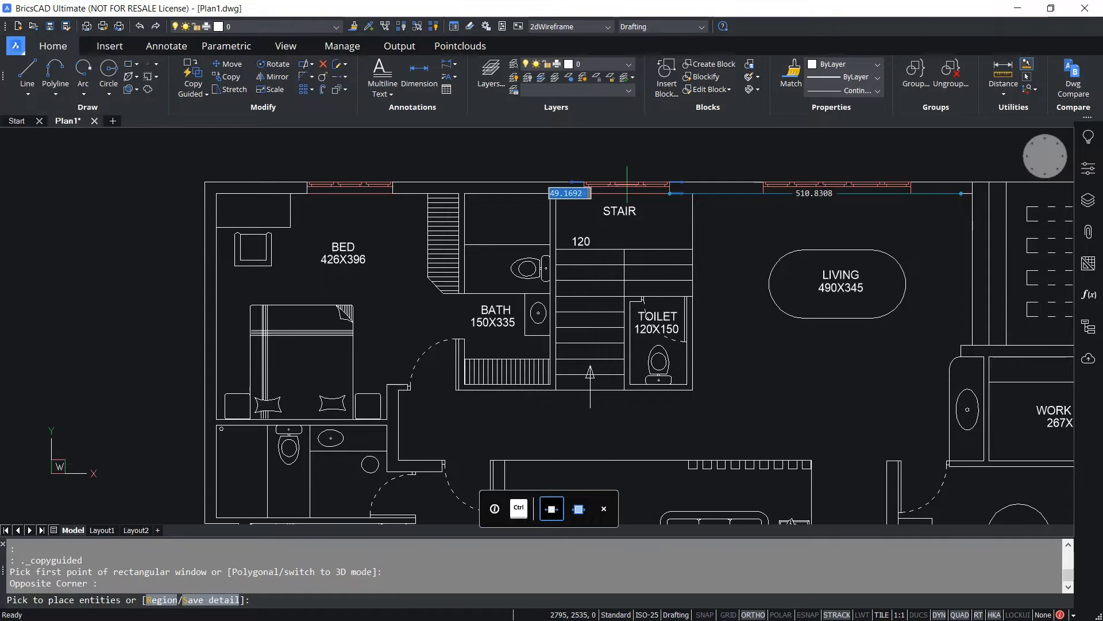
Place copies of the window in the outer wall above the stair and in the upper bedroom's left wall.
key(Tab)
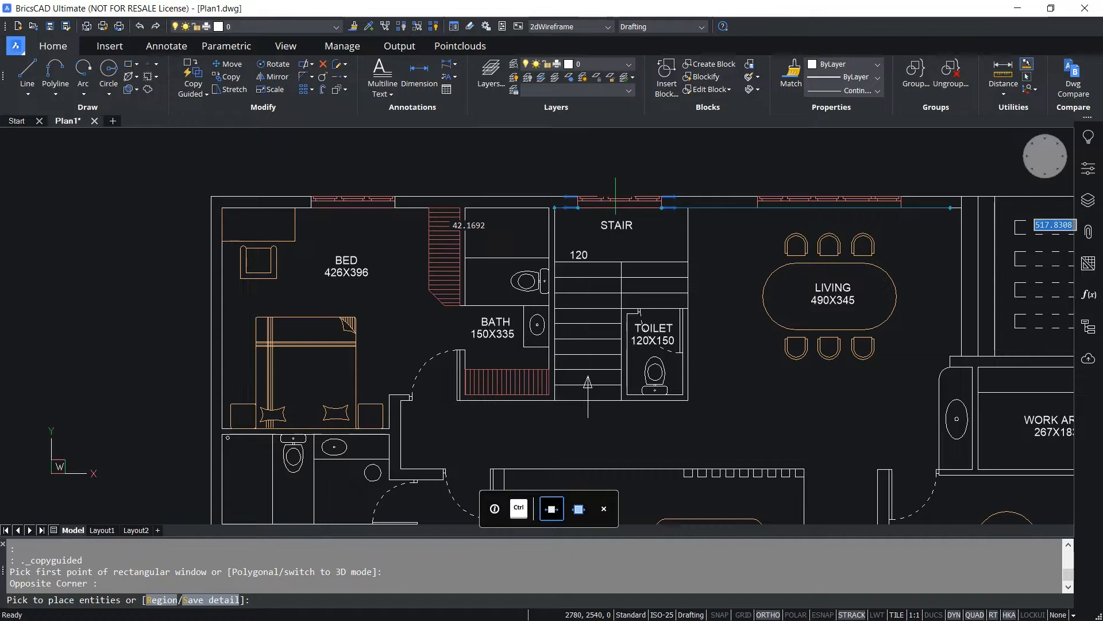
scroll(616, 196, up, 5)
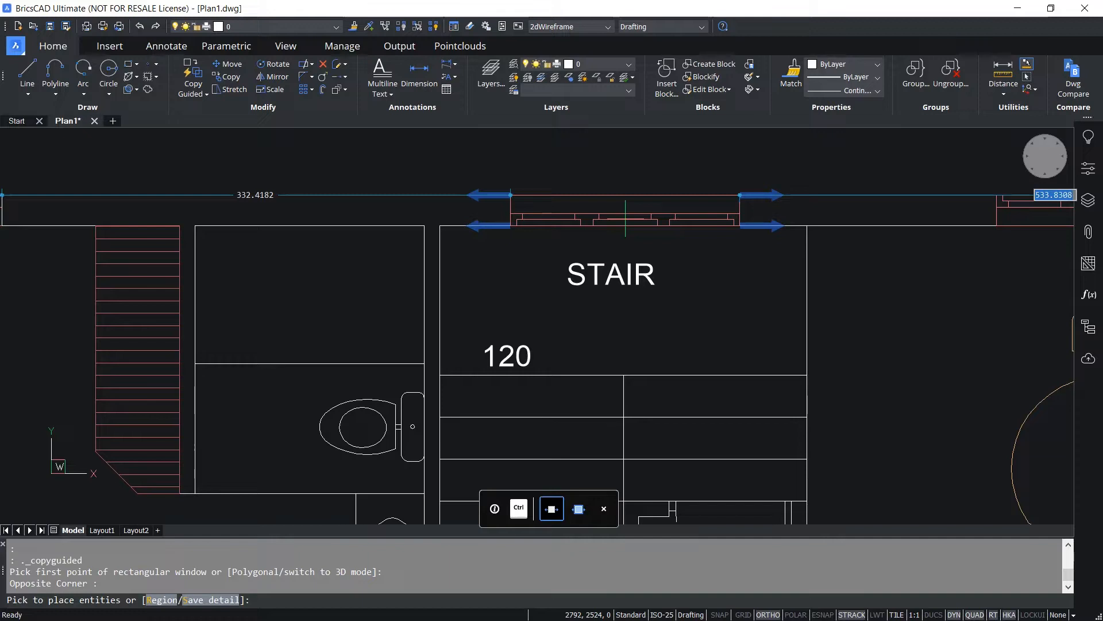
scroll(624, 190, down, 4)
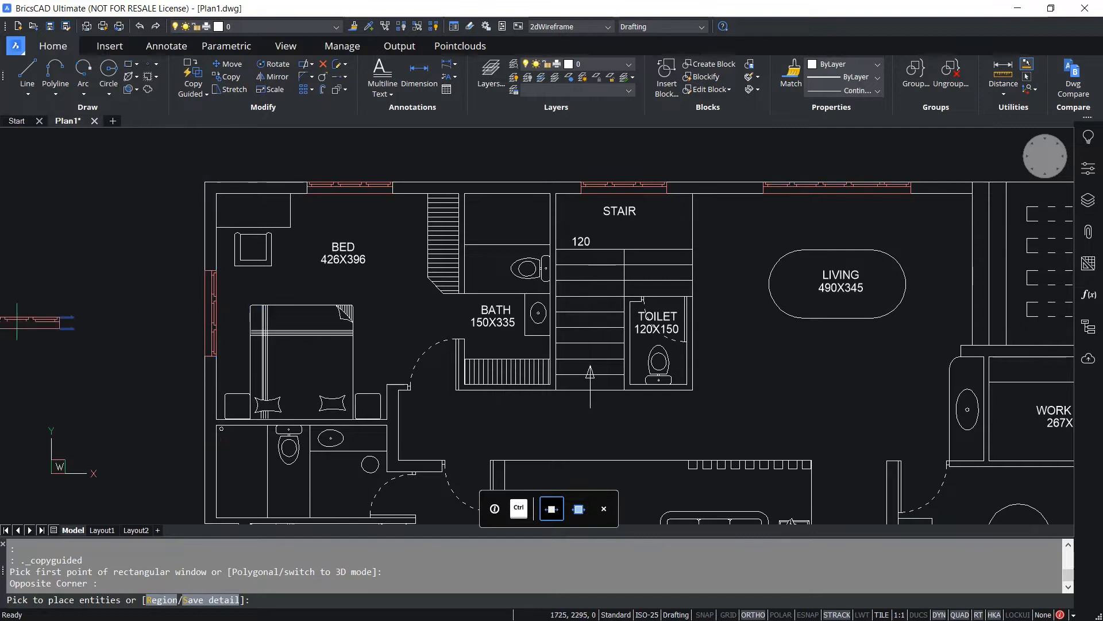
key(Escape)
key(Escape)
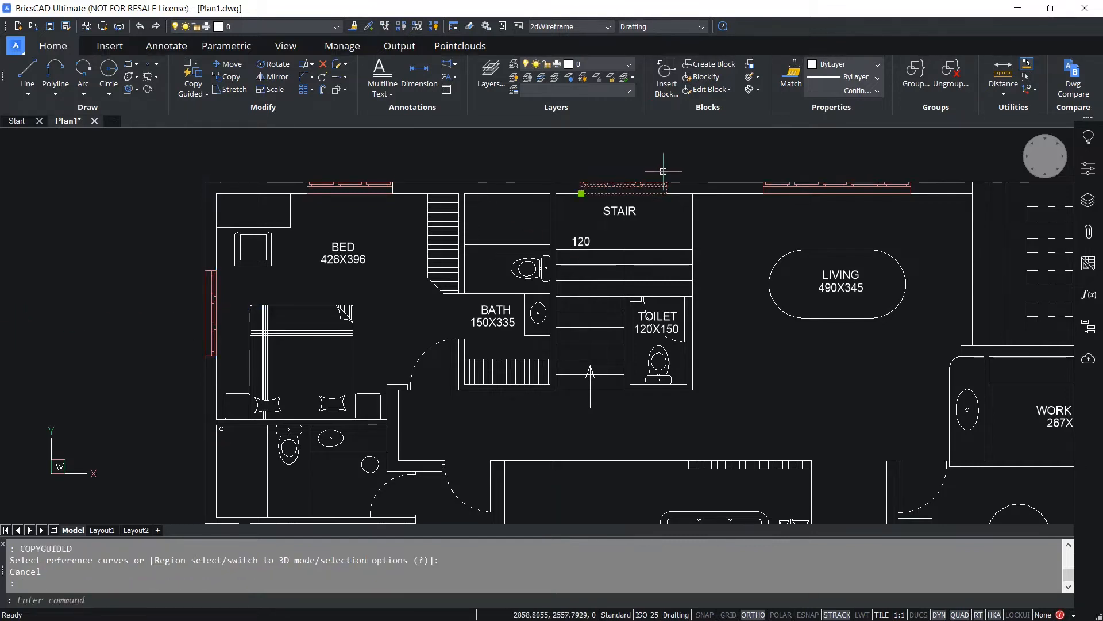
Erase the copied windows from the wall above the stair and the upper bedroom's left wall.
text(e)
key(Return)
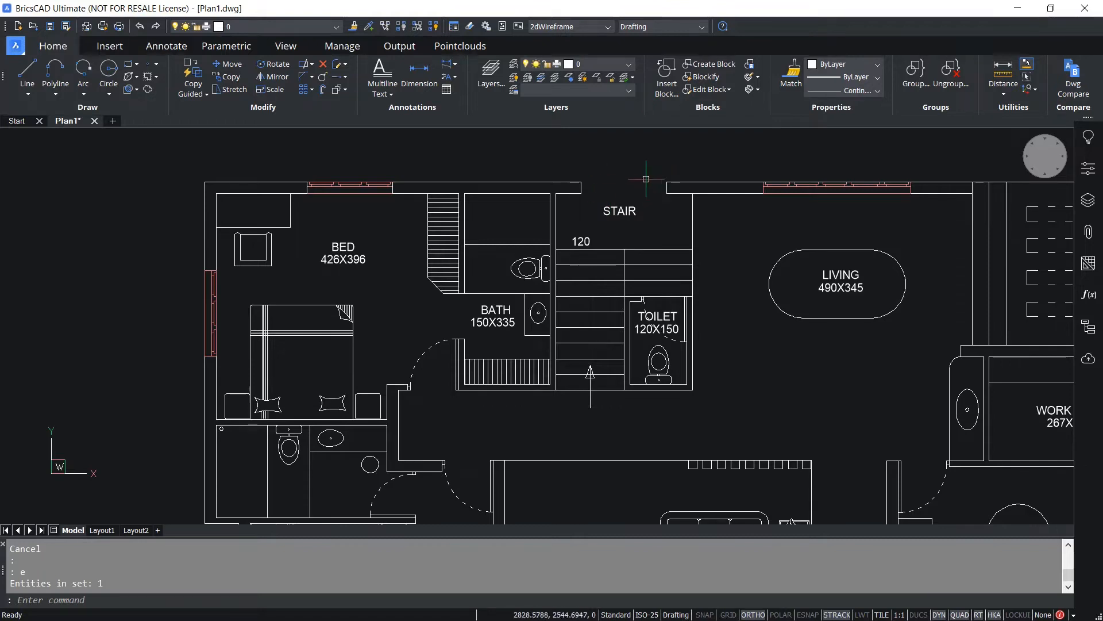
key(Escape)
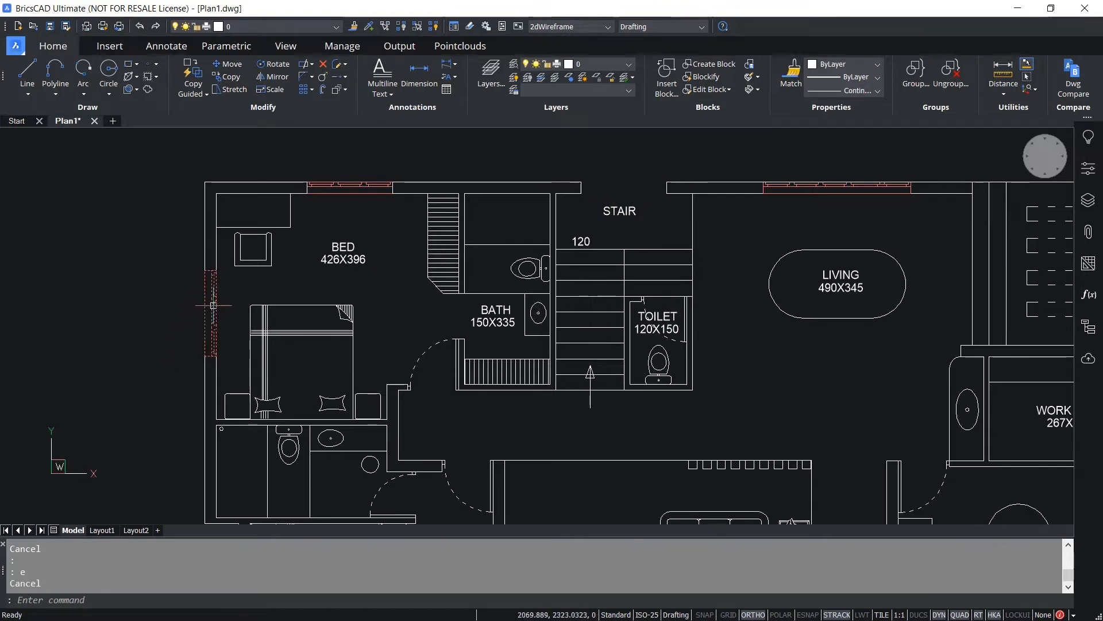
click(213, 305)
text(e)
key(Return)
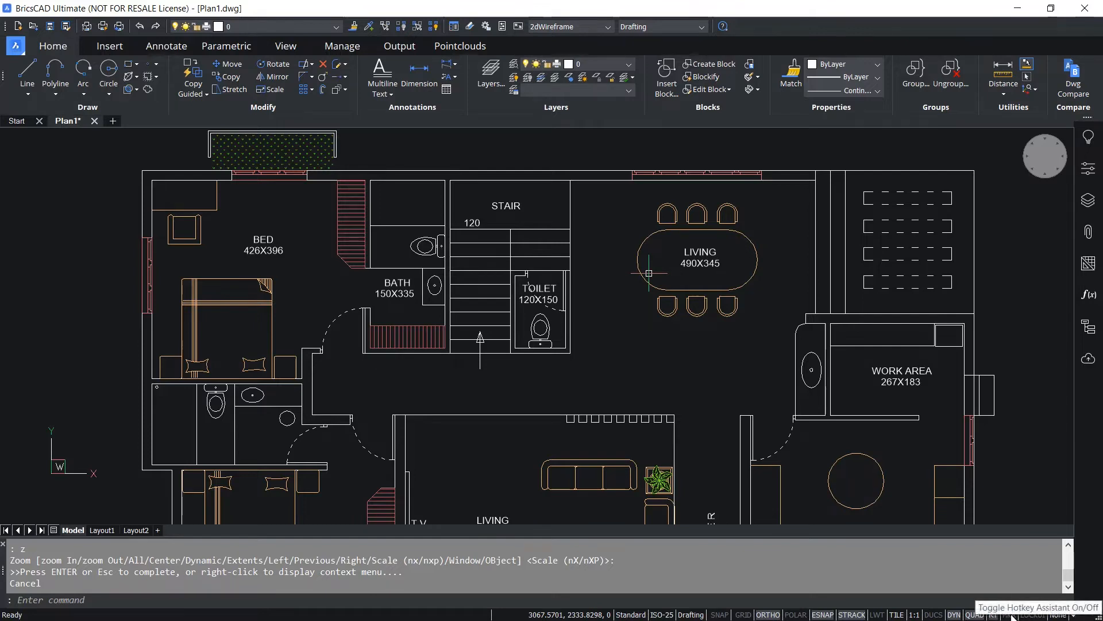
Turn on the Hotkey Assistant and select the upper bedroom's top window with part of its green hatch for Copy Guided.
click(1006, 614)
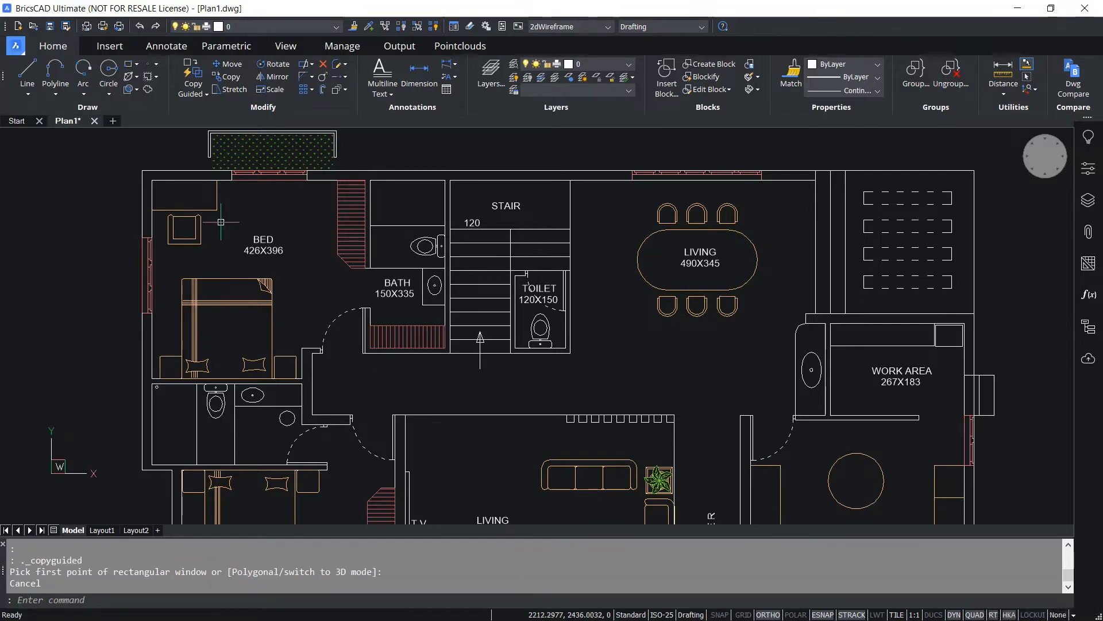
key(Escape)
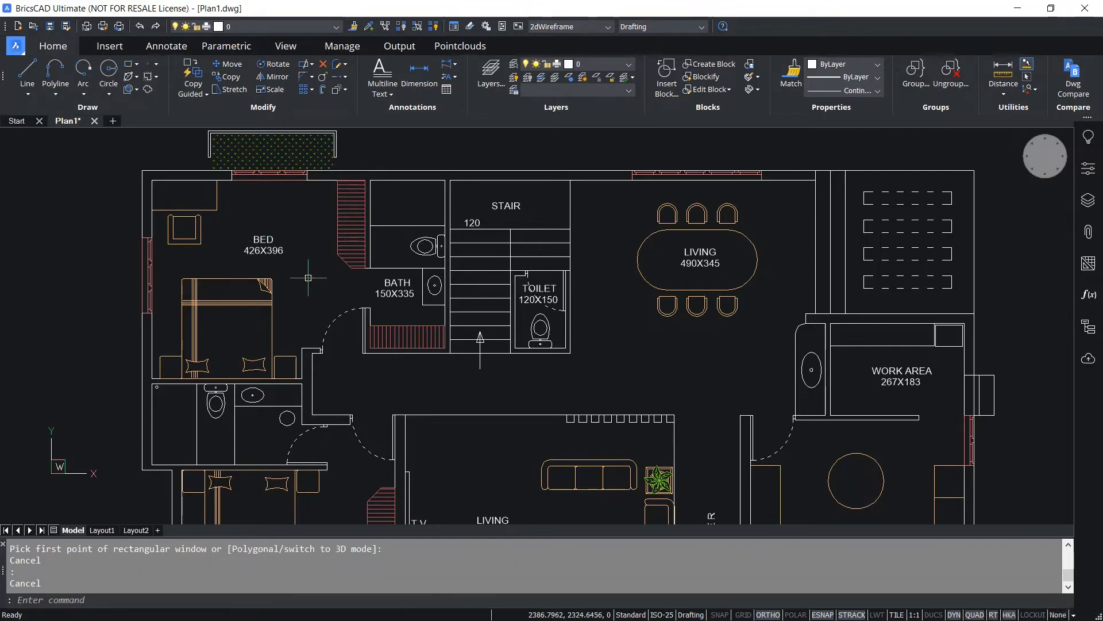
mouse_move(262, 158)
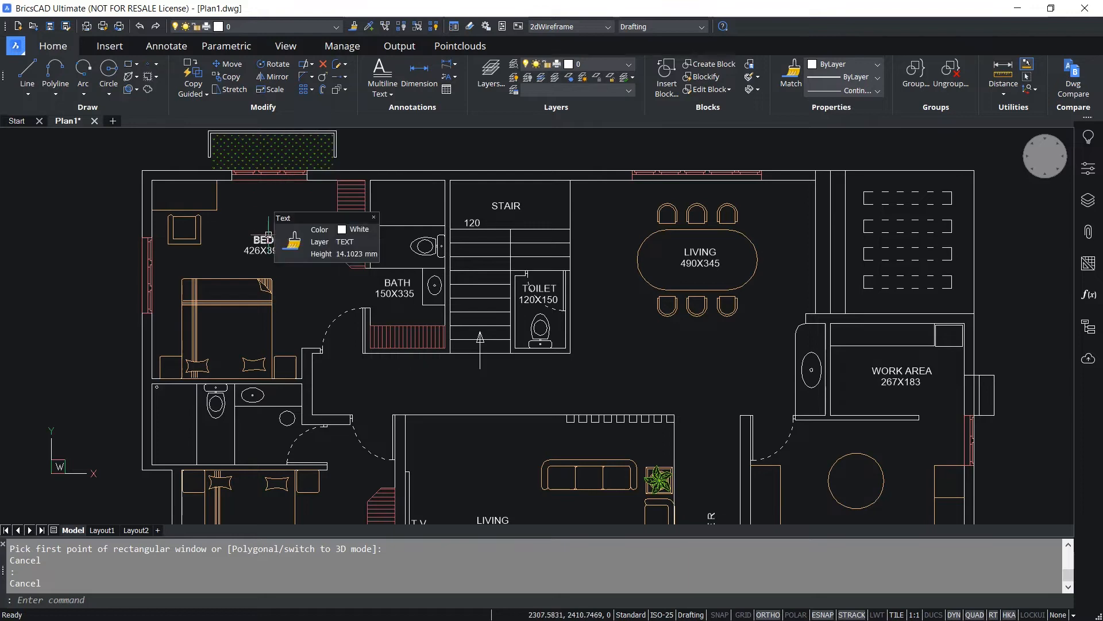
click(205, 93)
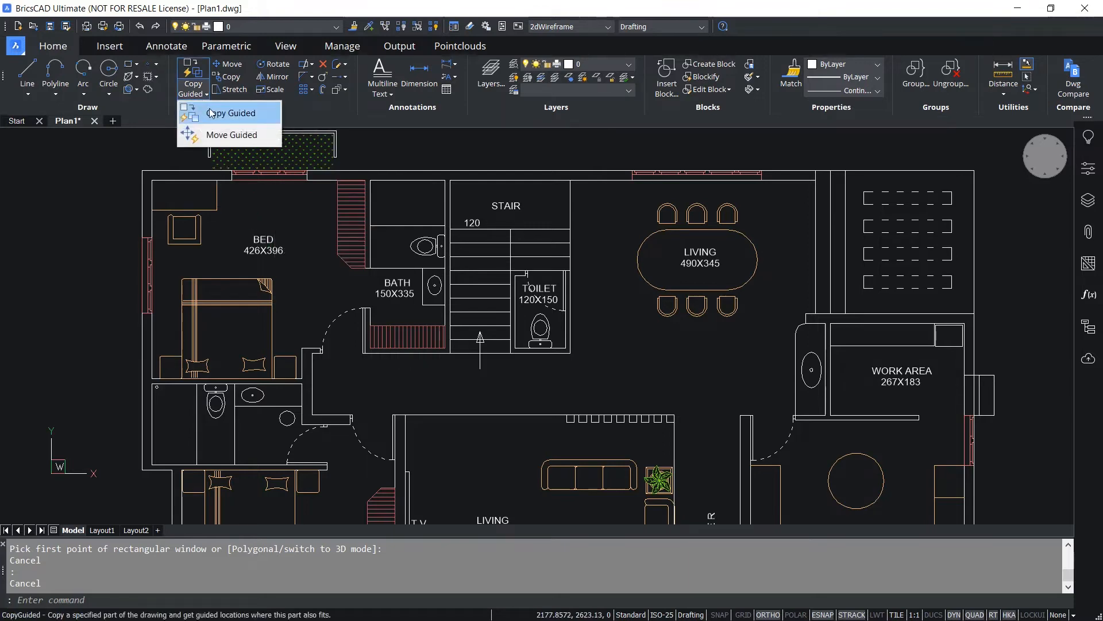
click(211, 112)
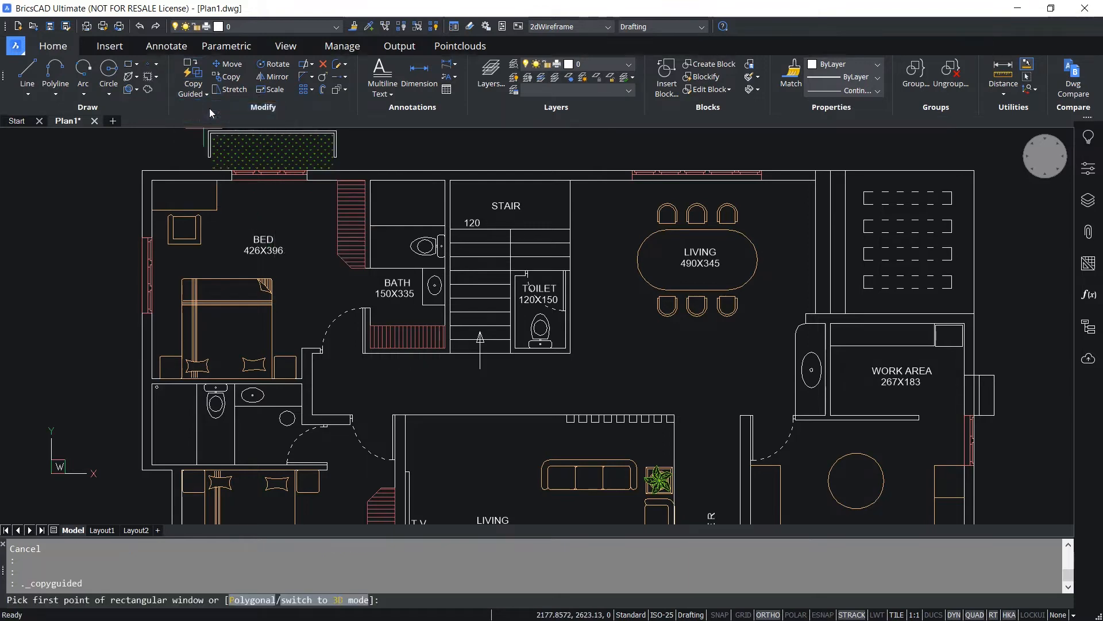
click(222, 154)
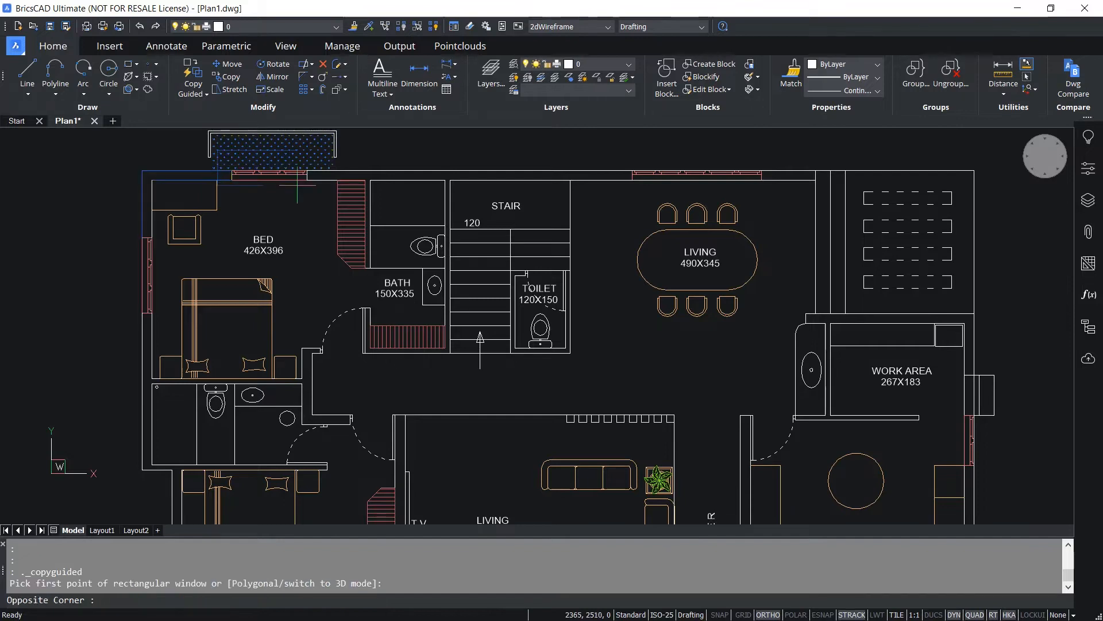
click(325, 195)
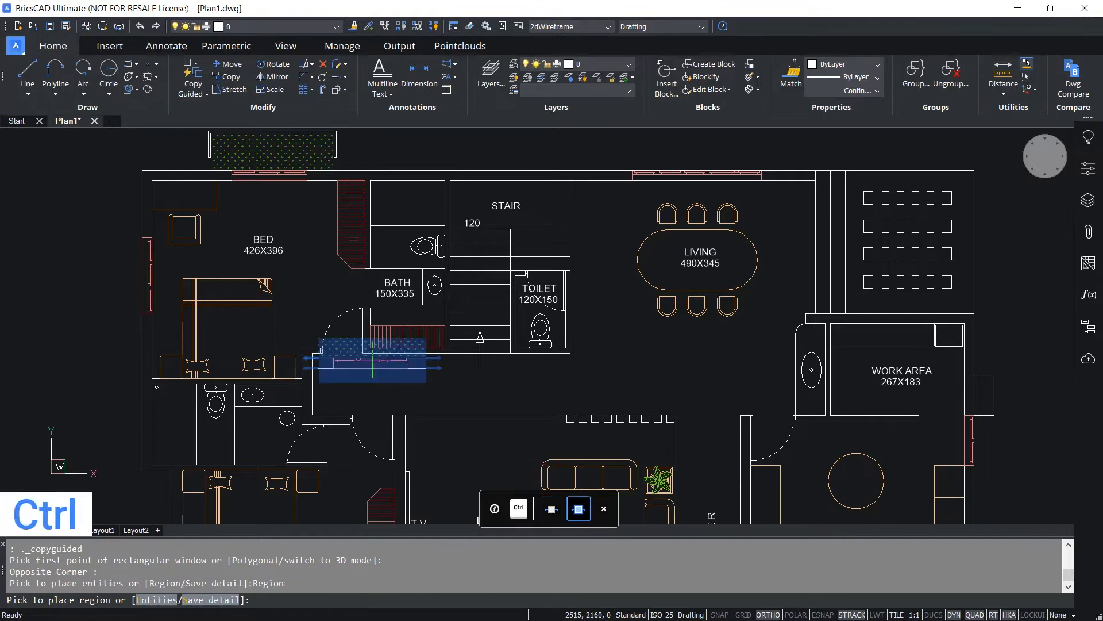
Place a Region copy with the hatch above the stair and an Entities copy in the outer wall of the bath below the upper bedroom.
click(579, 509)
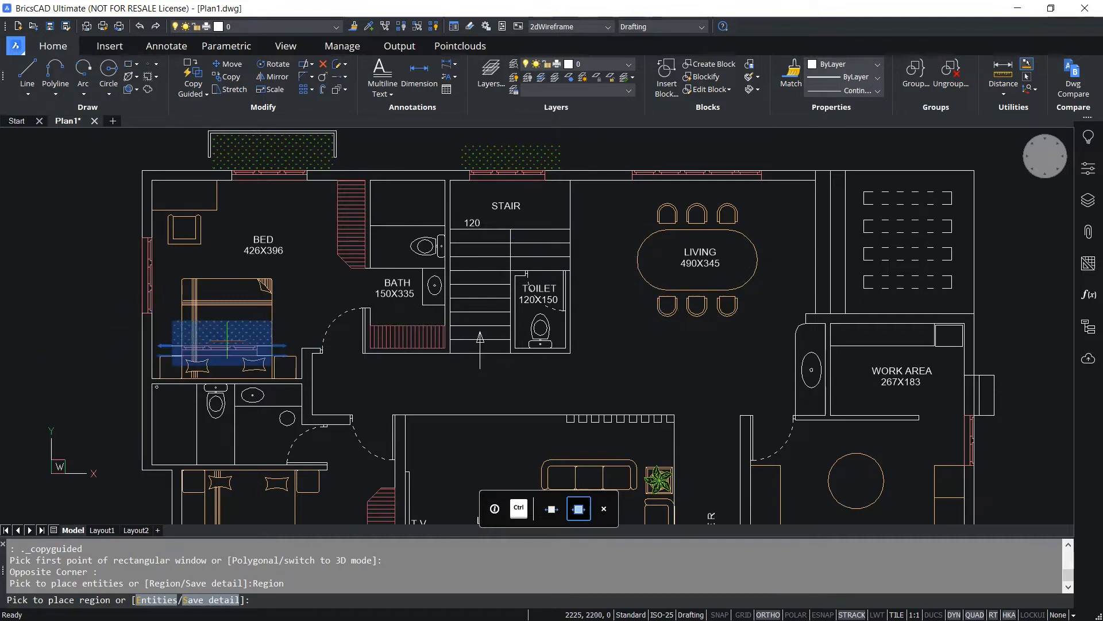
key(ctrl)
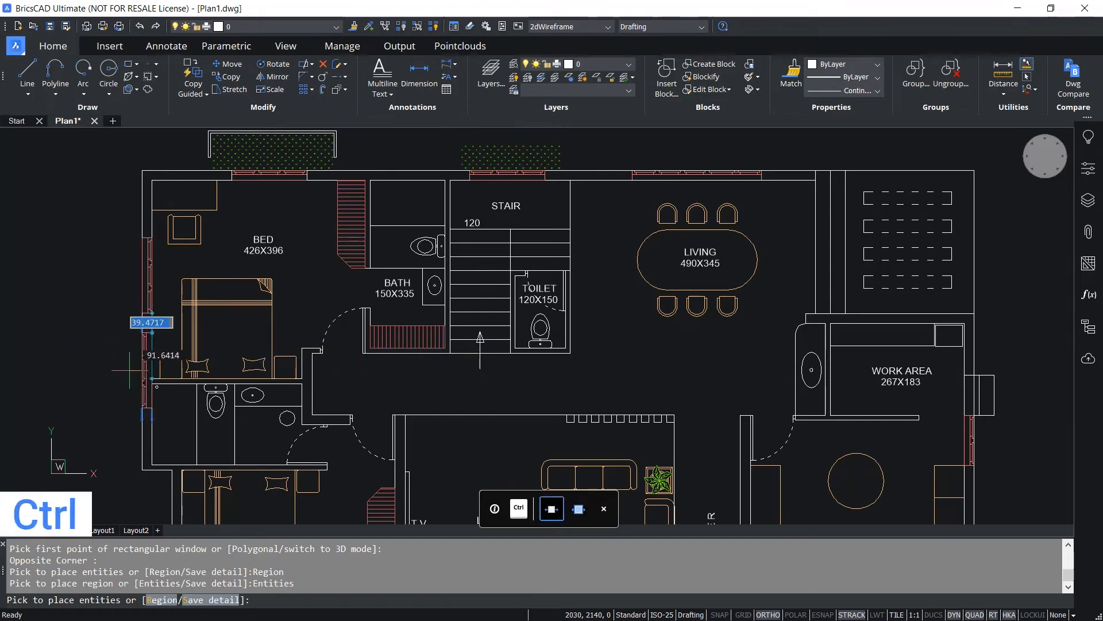
click(140, 418)
key(Return)
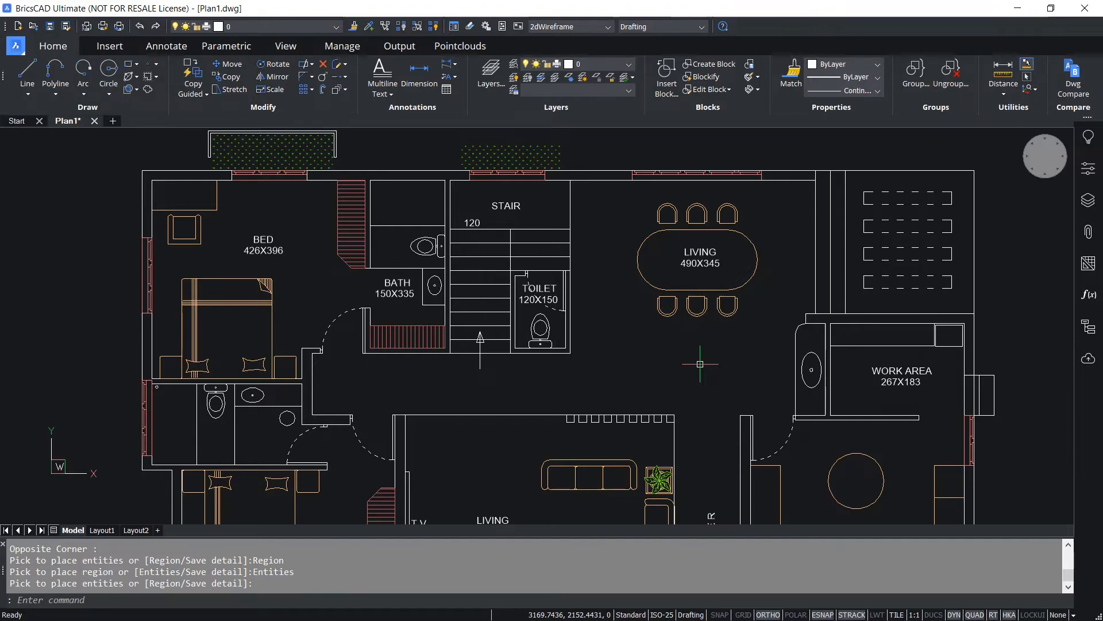
Select the upper bedroom's top window for Copy Guided using the Polygonal option, outlining it with a six-point boundary.
click(198, 94)
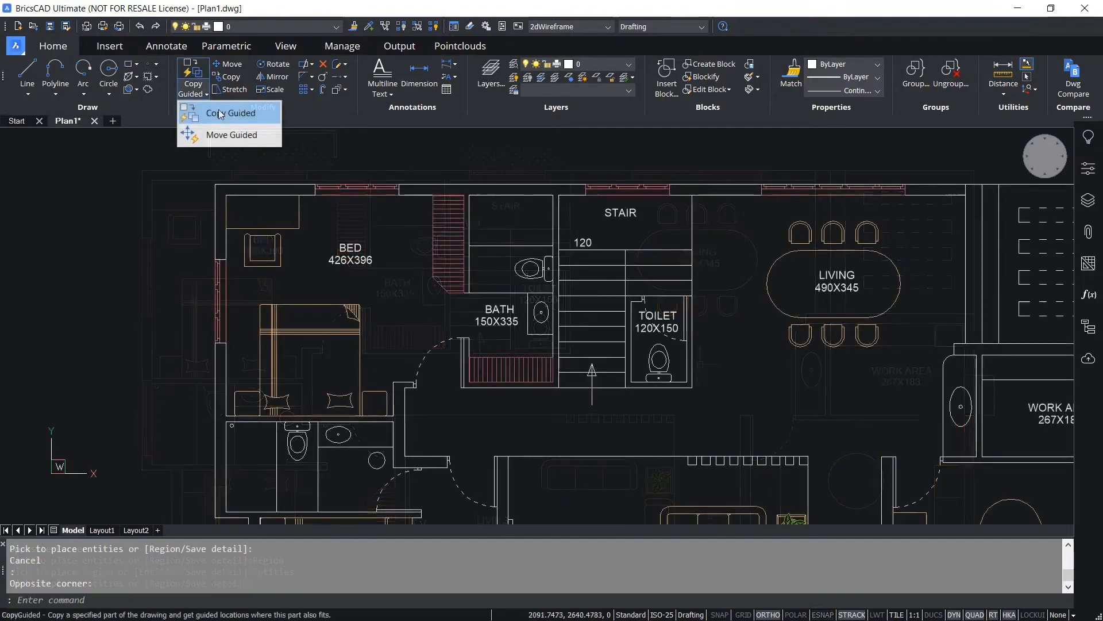
click(219, 113)
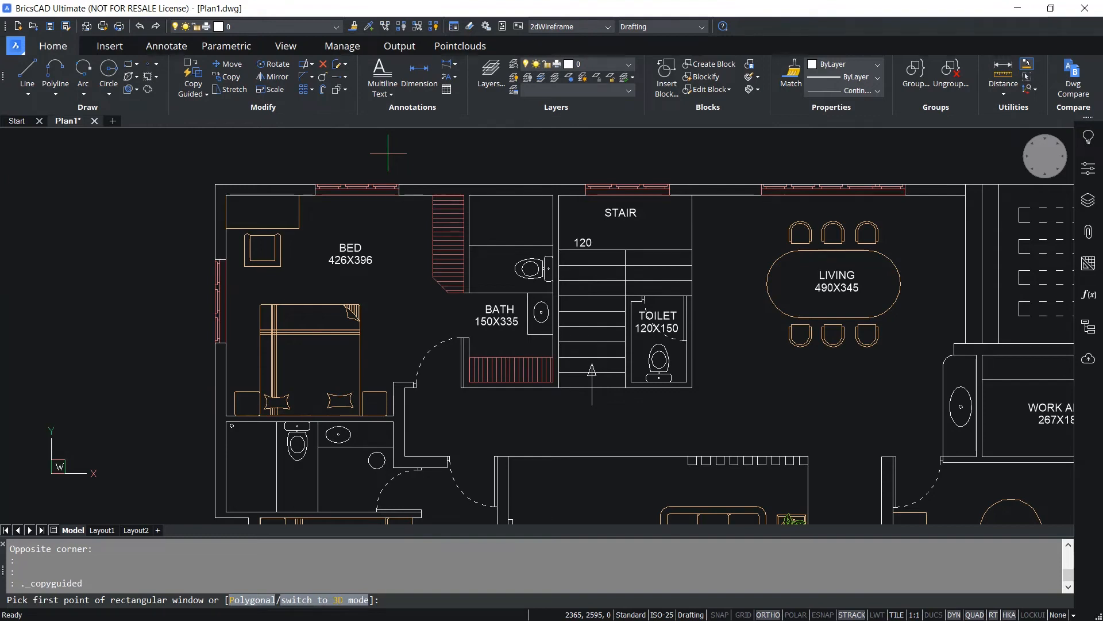
click(251, 600)
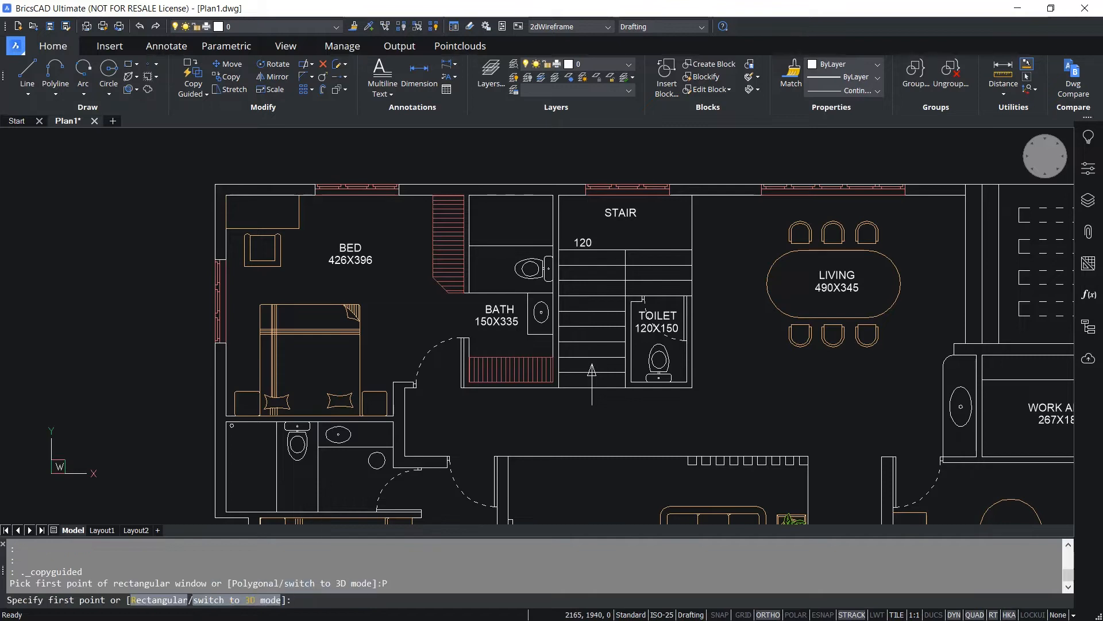
click(321, 228)
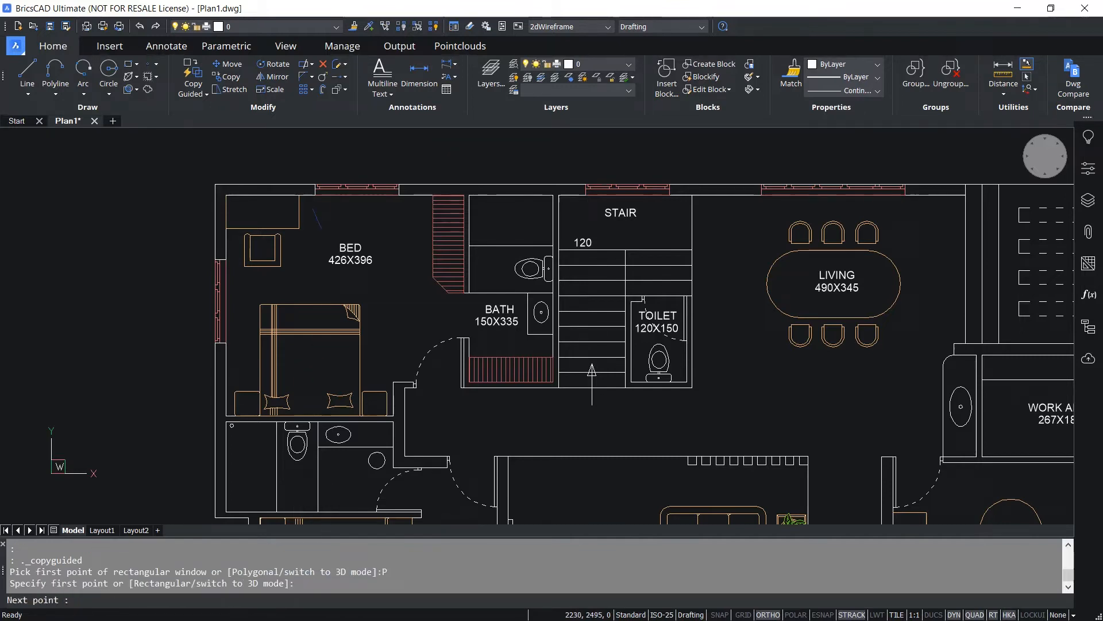
click(305, 201)
click(319, 163)
click(366, 157)
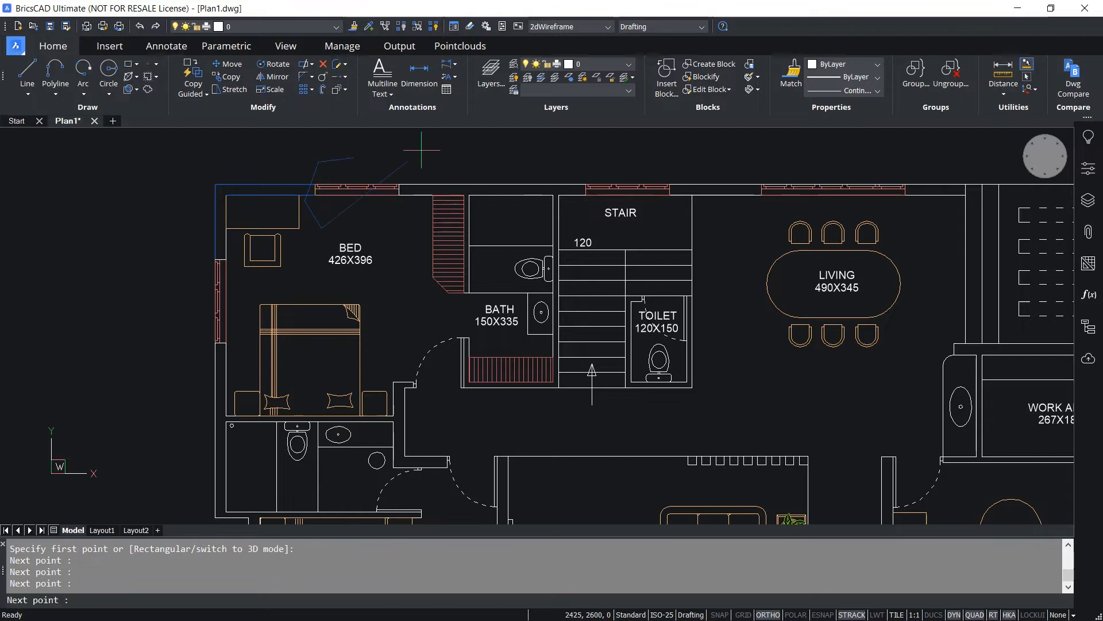
click(418, 202)
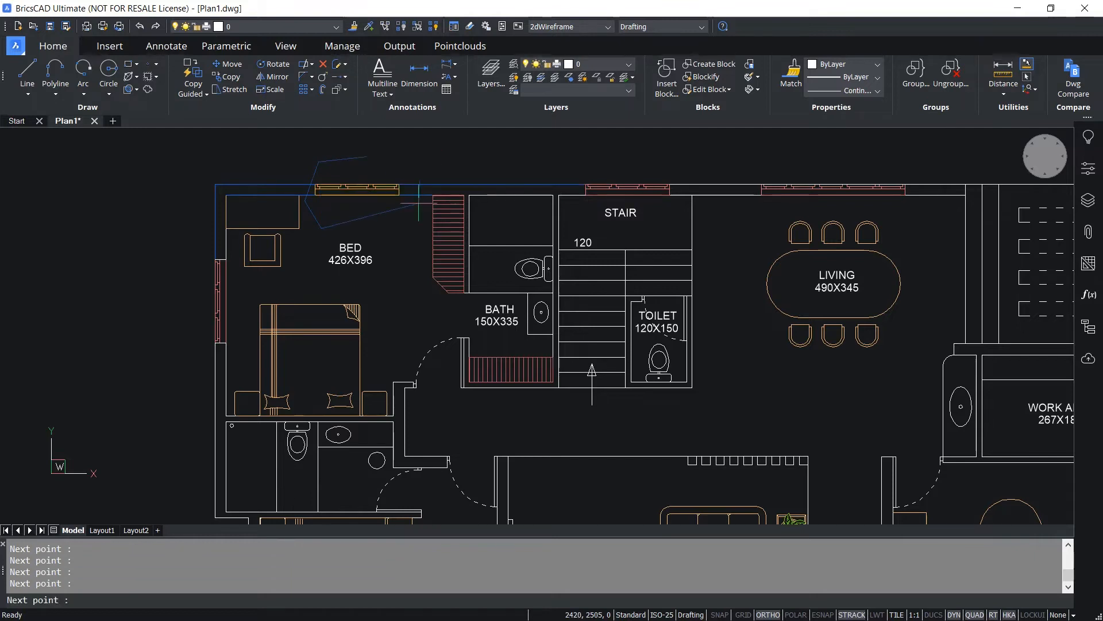
click(385, 234)
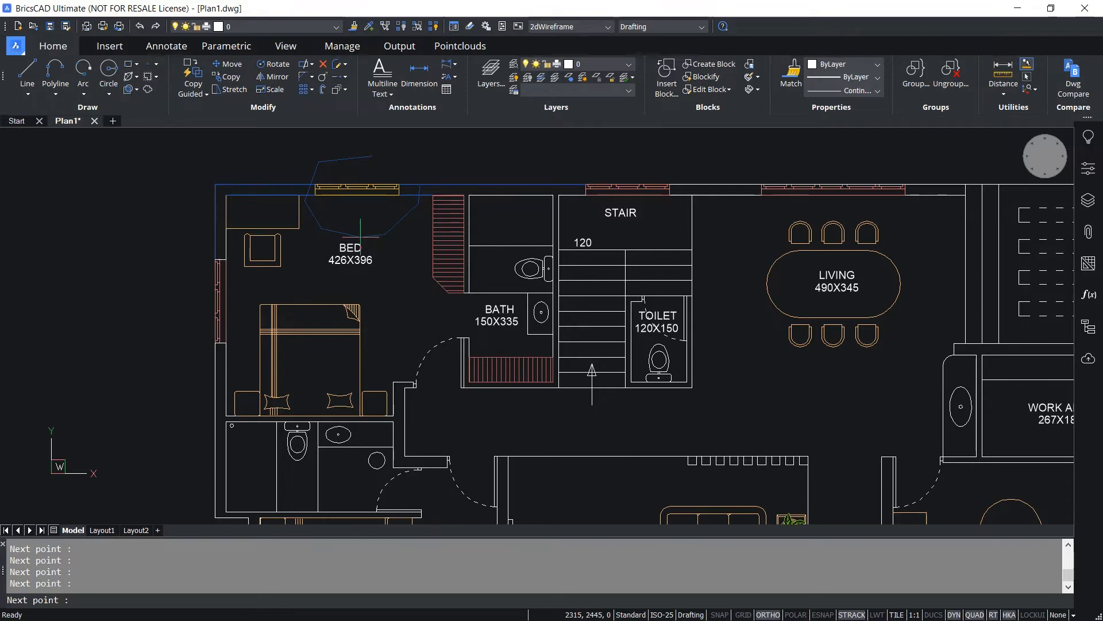
key(Return)
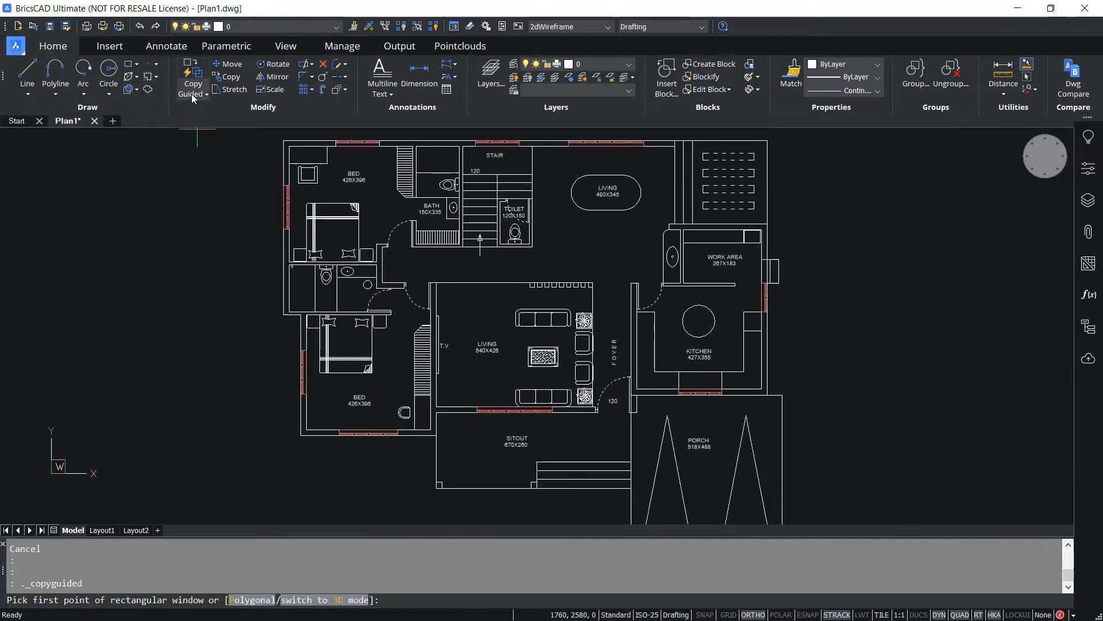
Select the chair in the lower bedroom for Copy Guided with a rectangular window.
click(205, 93)
click(224, 111)
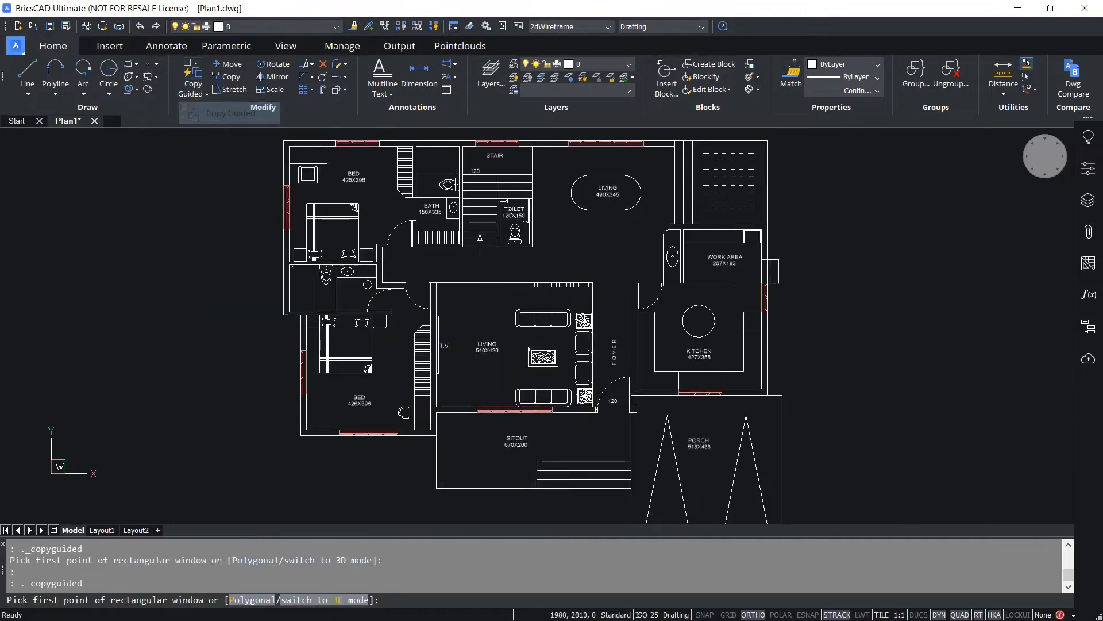
scroll(424, 434, up, 4)
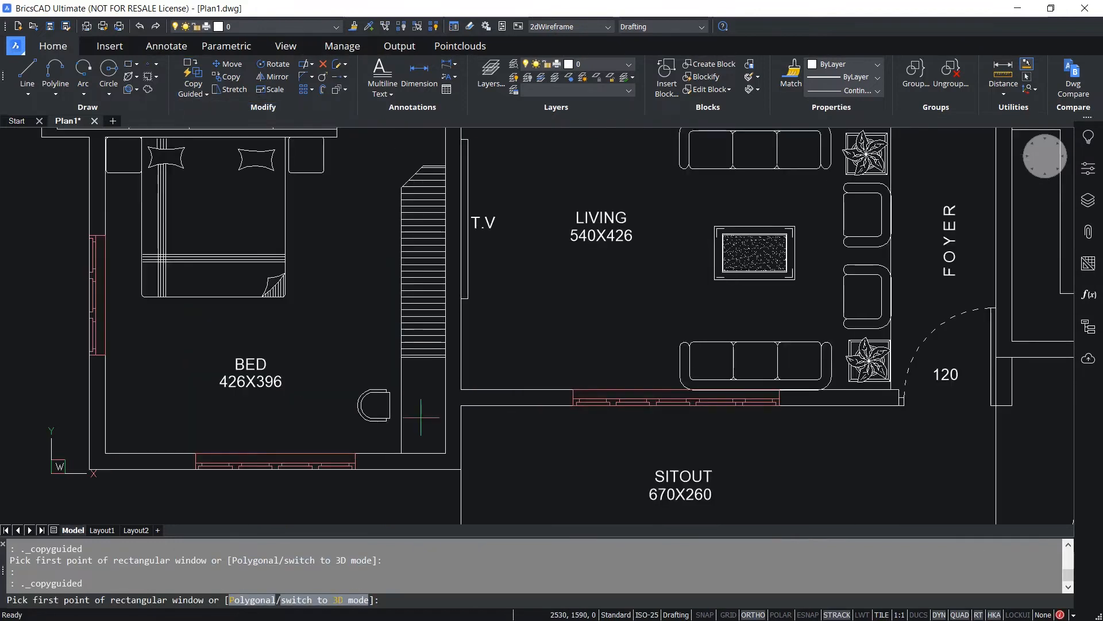
click(347, 377)
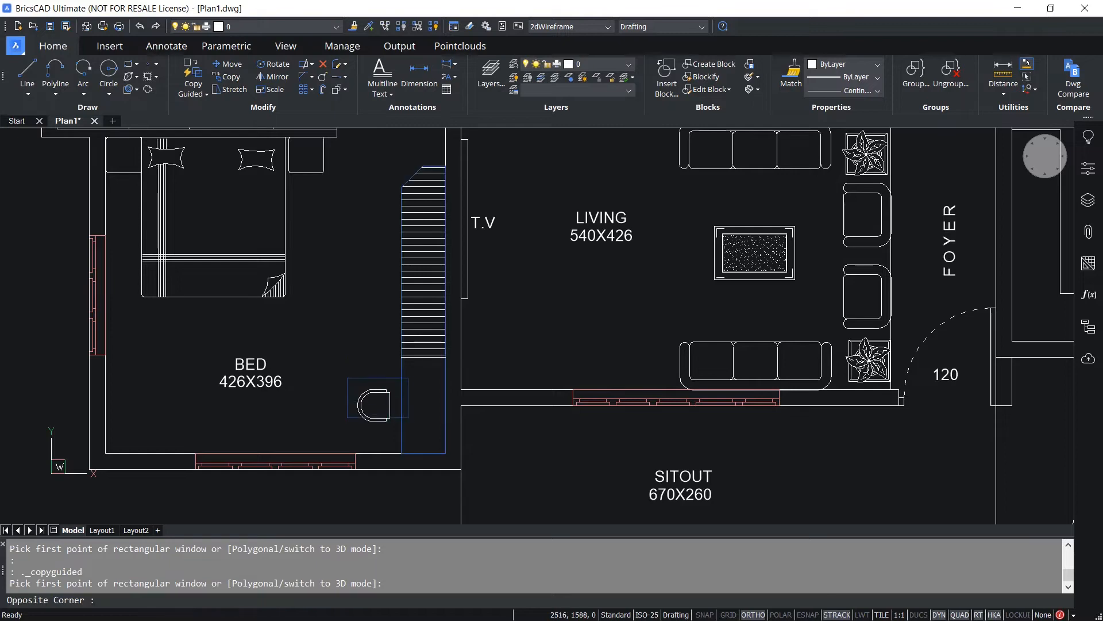
click(417, 431)
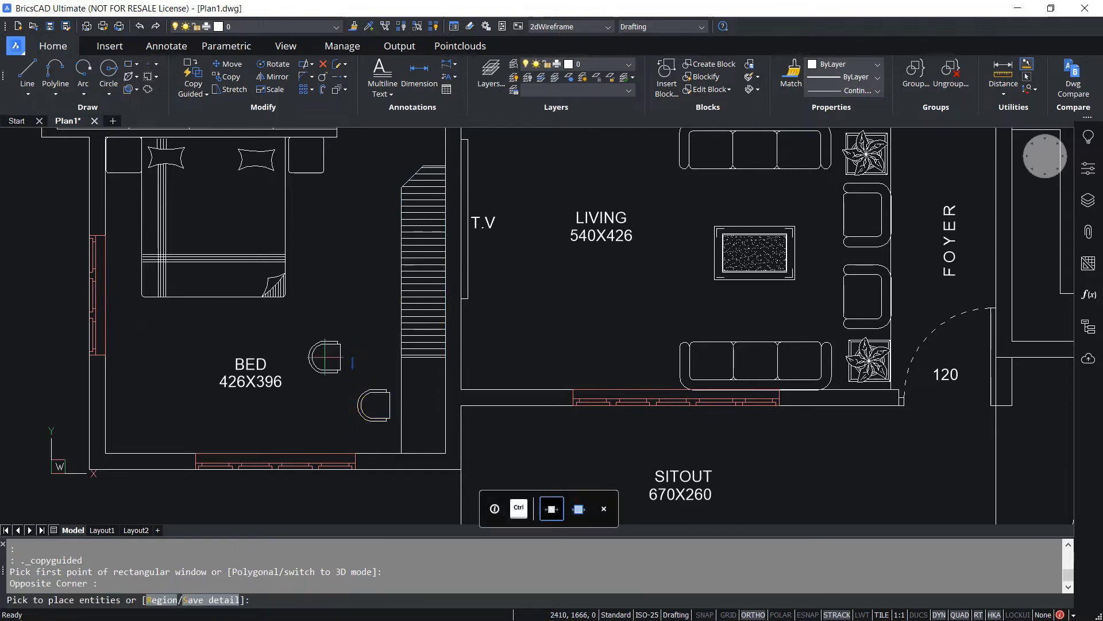
Place three chair copies along the upper edge of the upper living room's oval table and three around its left curved end.
scroll(325, 352, up, 2)
scroll(321, 351, down, 4)
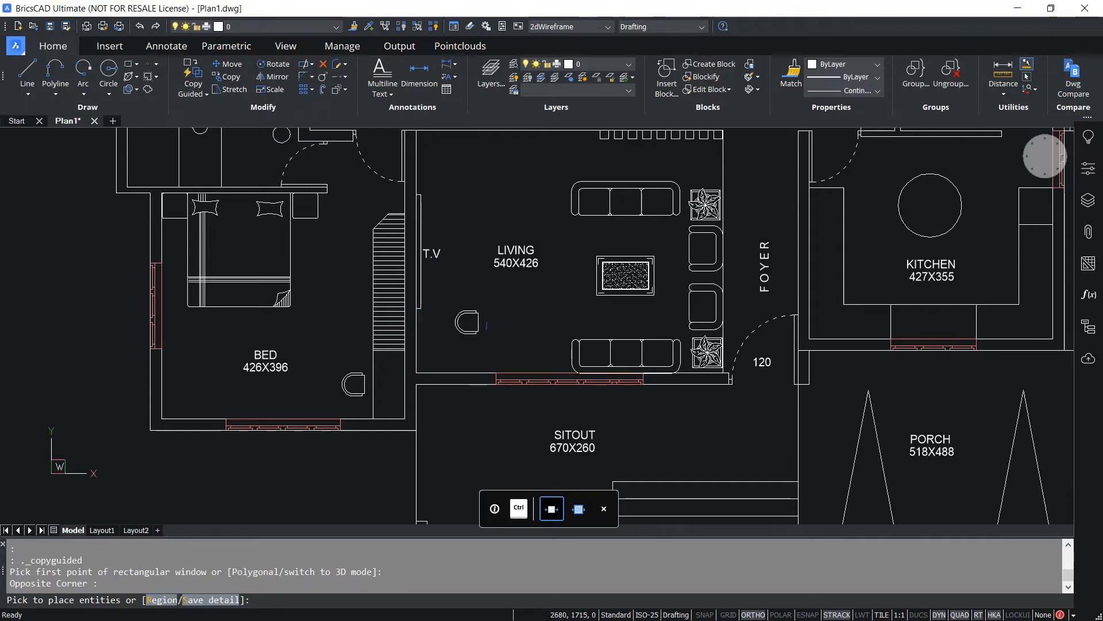
middle_drag(470, 325, 441, 434)
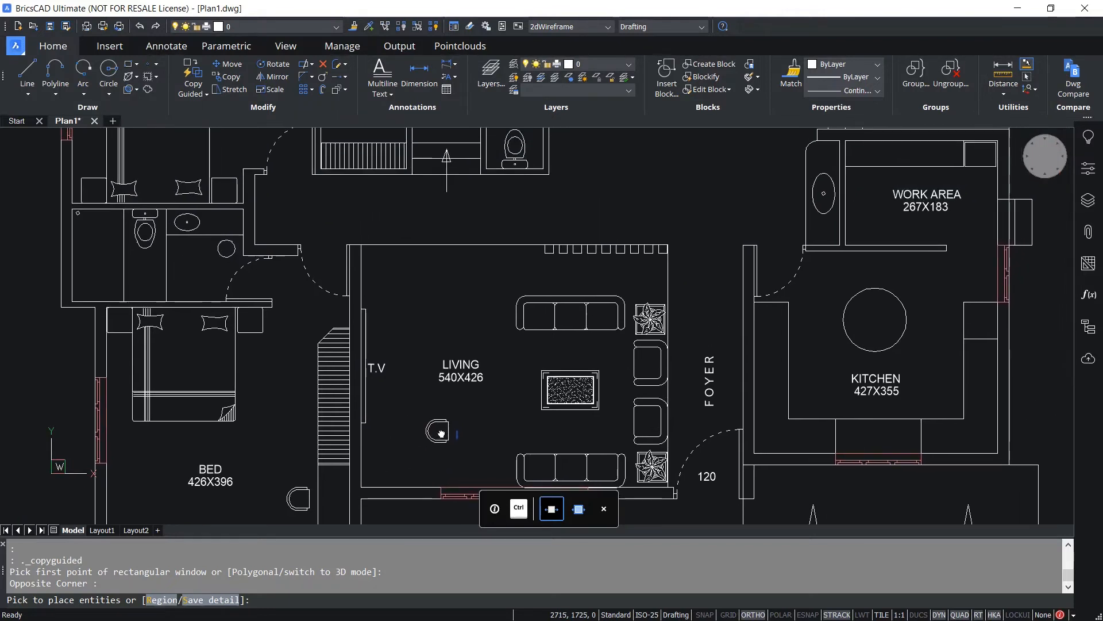
scroll(442, 434, down, 2)
middle_drag(636, 236, 541, 352)
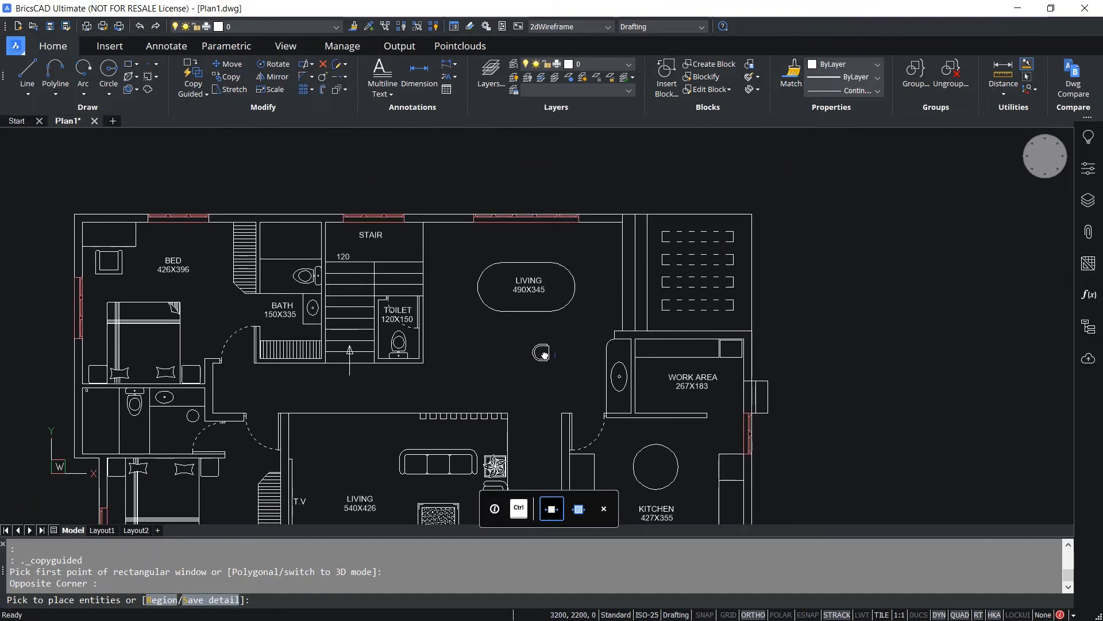
scroll(524, 242, up, 3)
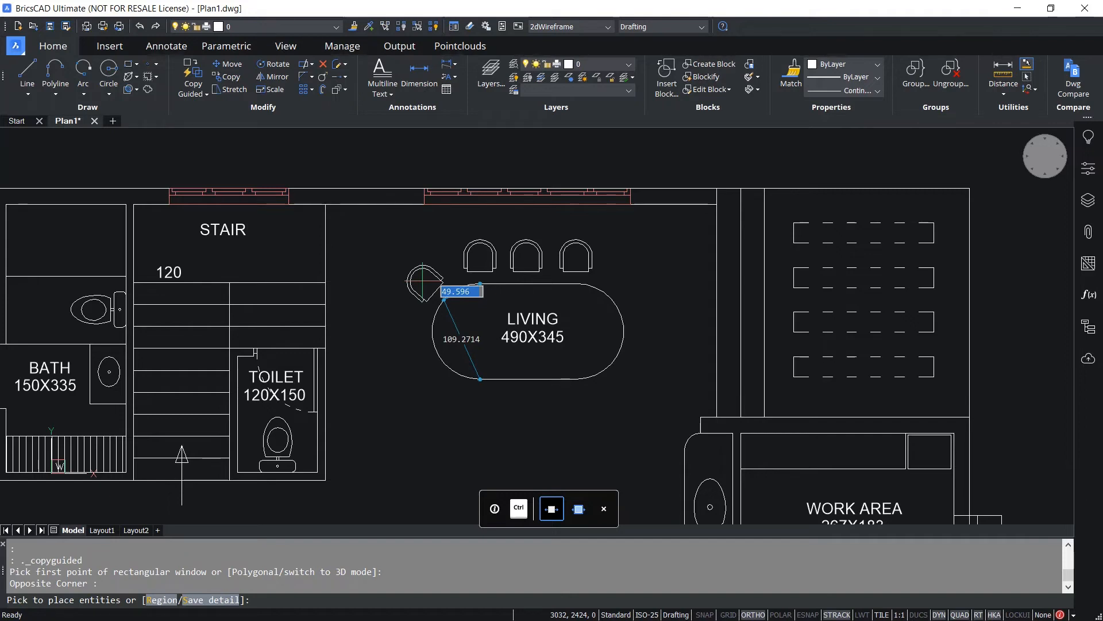
click(423, 281)
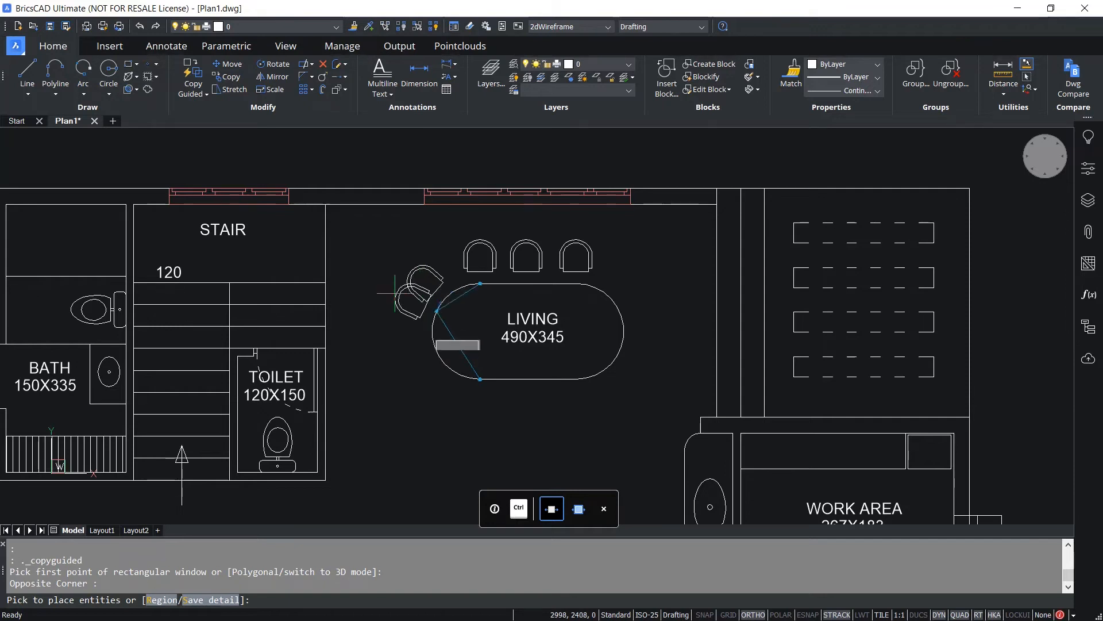
click(404, 330)
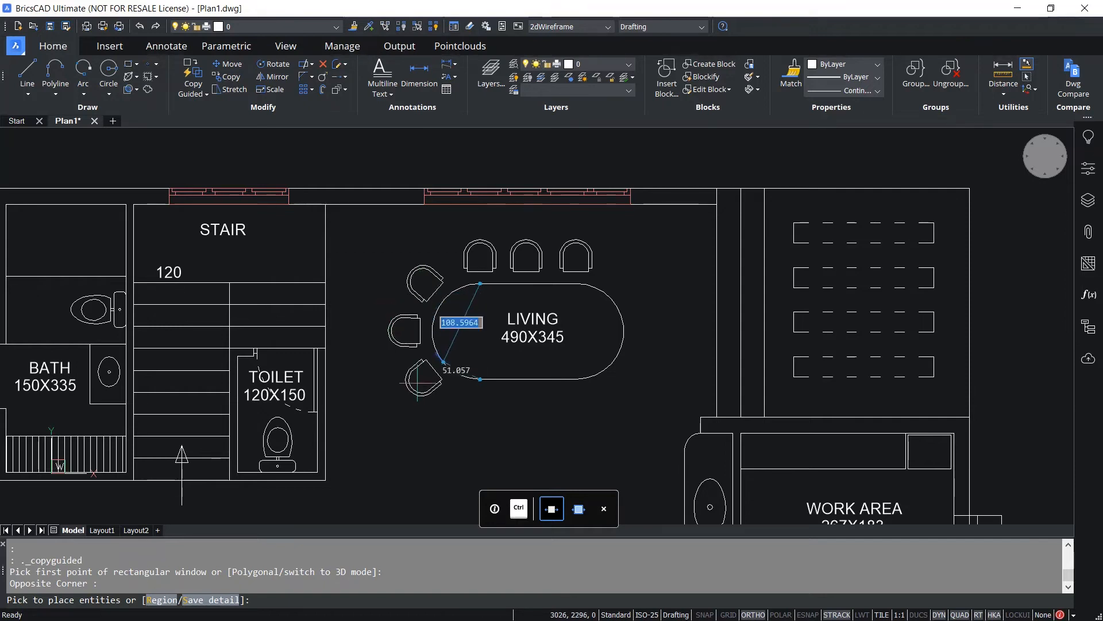
click(418, 381)
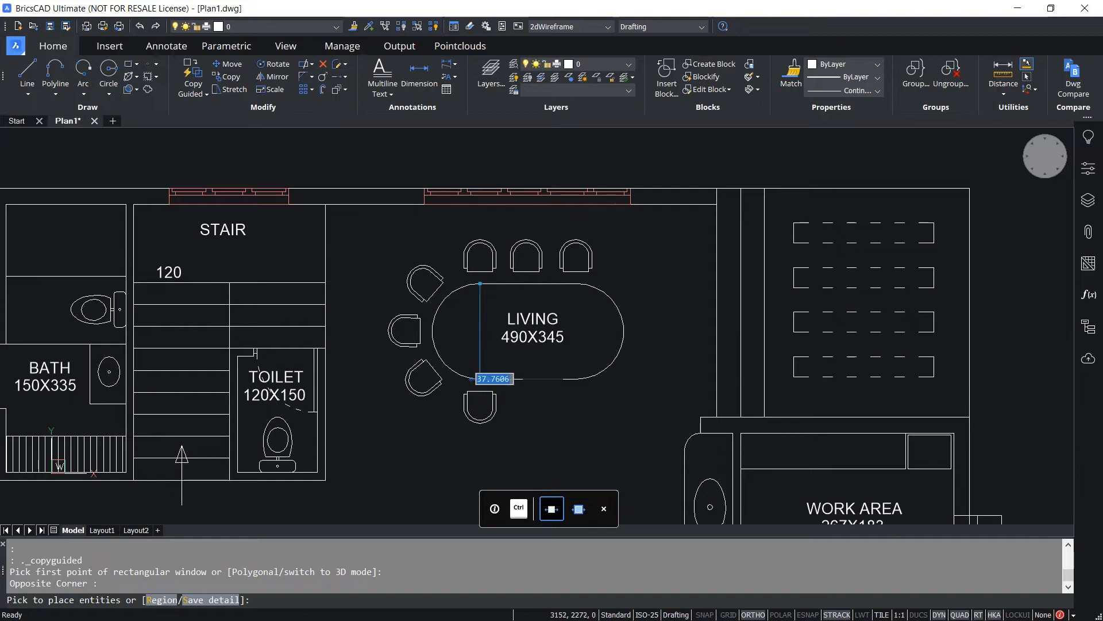
Place three chair copies along the oval table's lower edge and one at its right end, and finish Copy Guided.
click(479, 406)
click(526, 401)
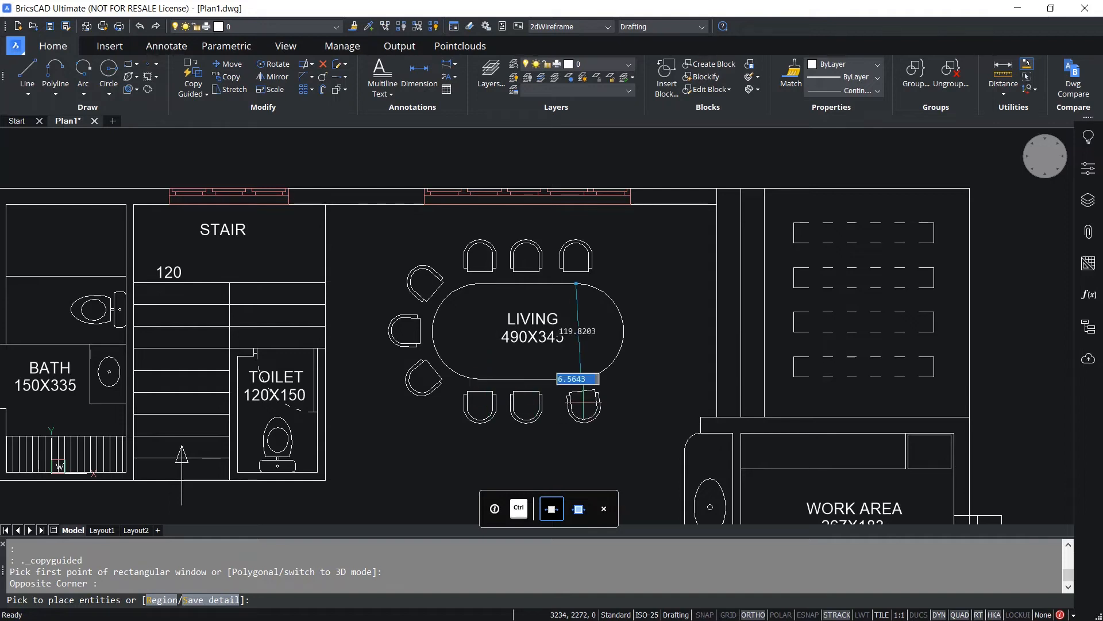
click(571, 404)
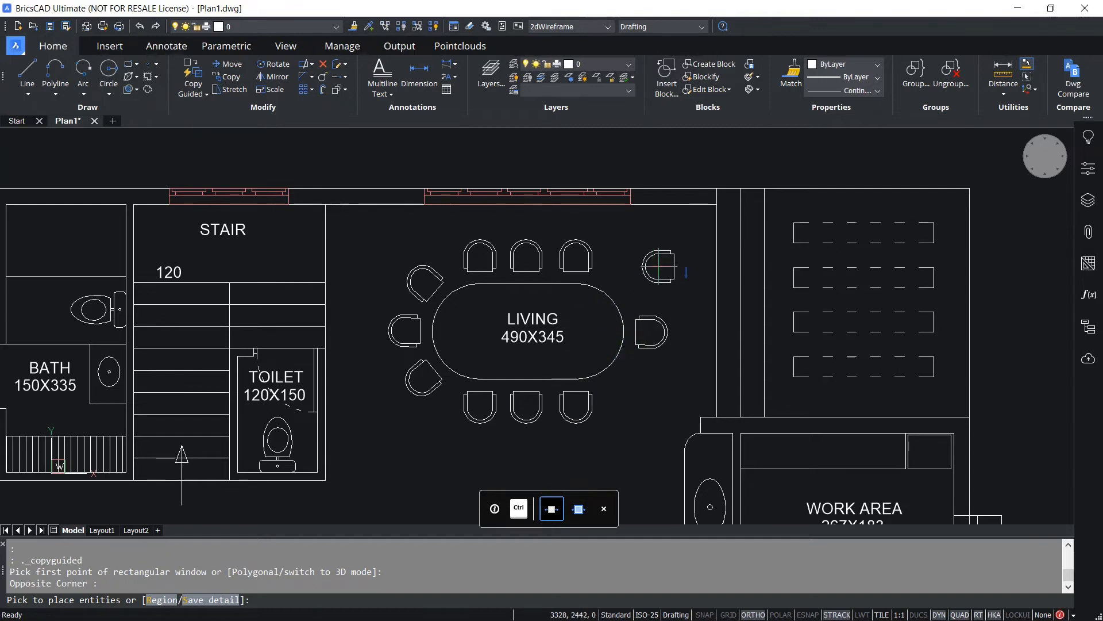
key(Escape)
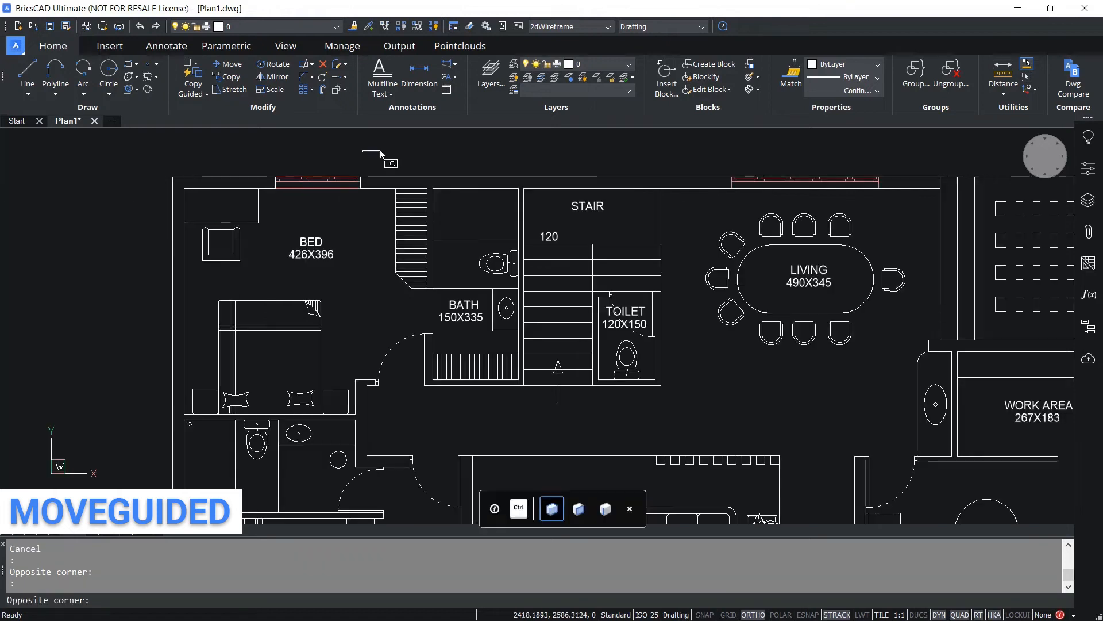
Use Move Guided with a rectangular selection to move the upper bedroom's top window into the outer wall above the stair.
click(380, 150)
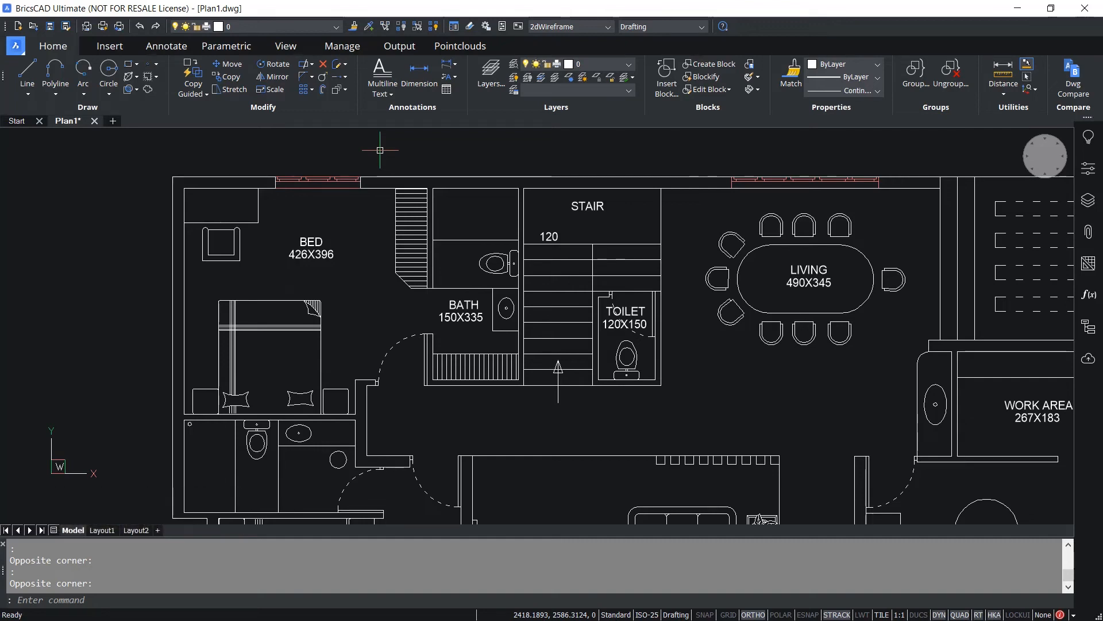
click(198, 97)
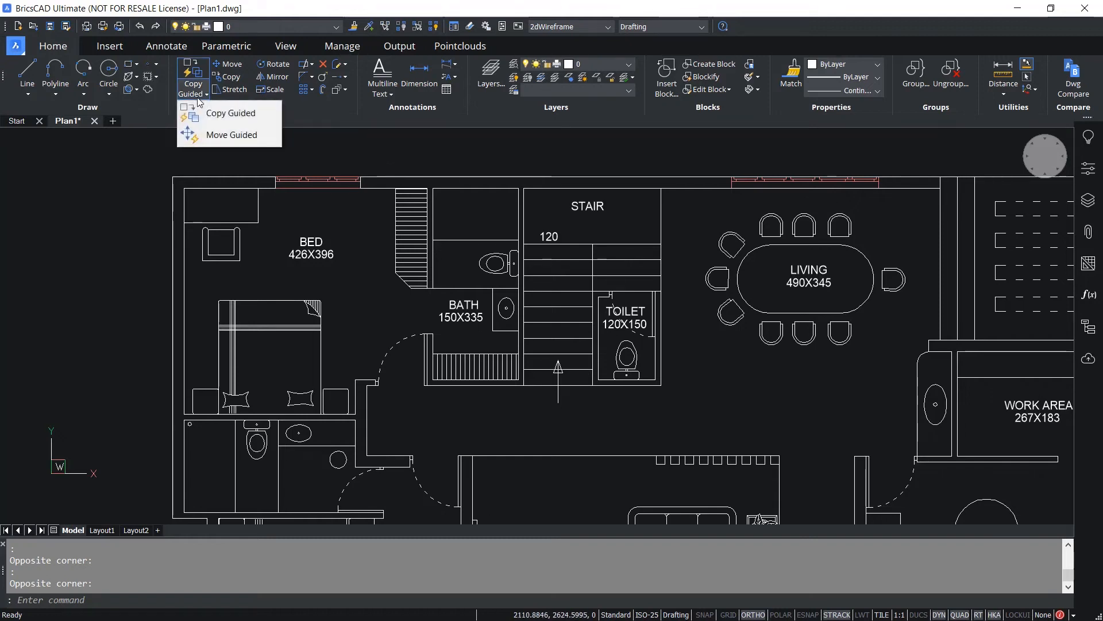
click(218, 138)
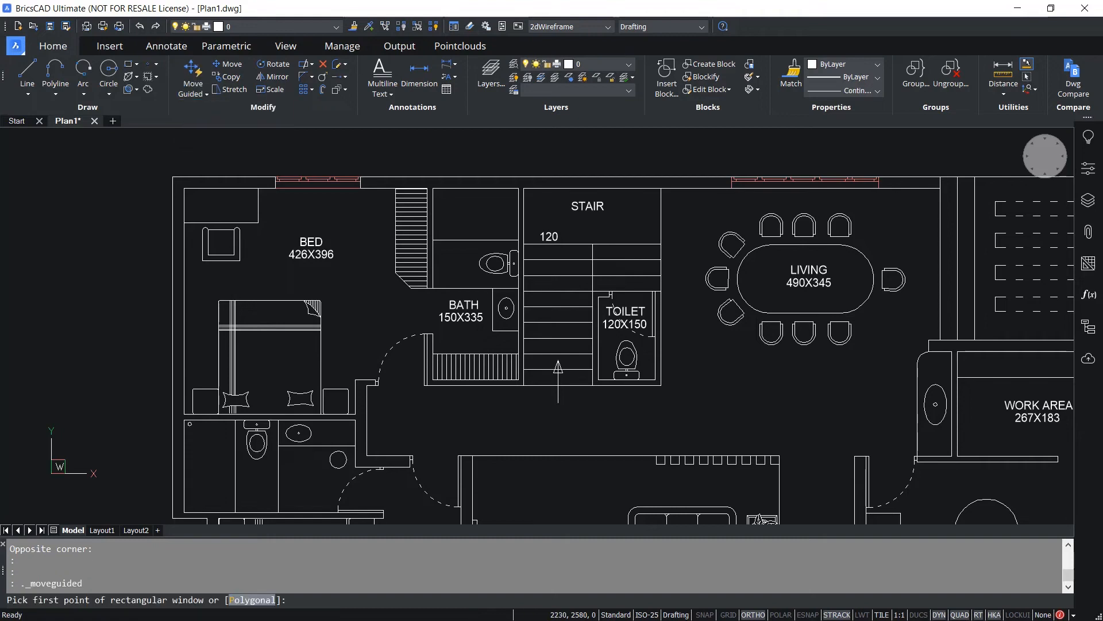
click(266, 162)
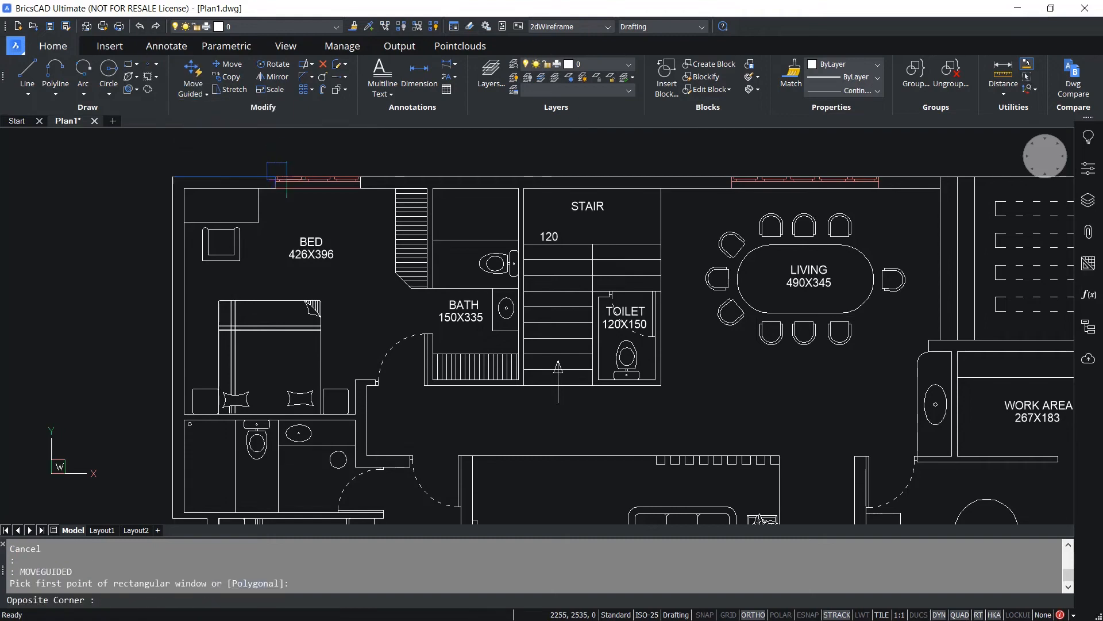
click(369, 199)
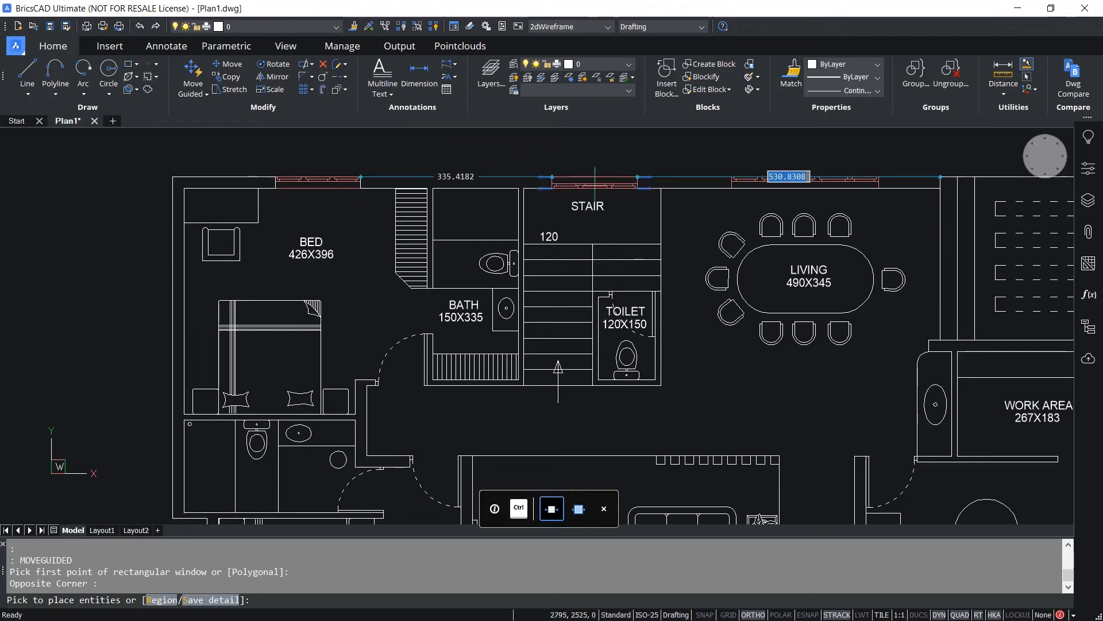
click(595, 177)
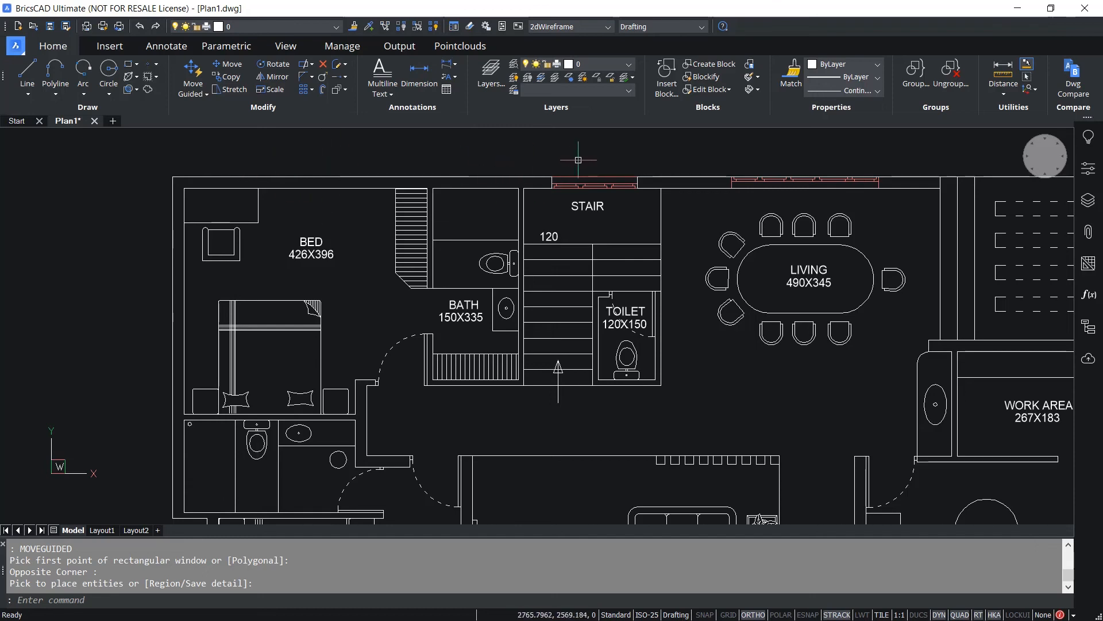
Erase the window block above the stair to expose the wall opening, and undo the erase.
click(583, 183)
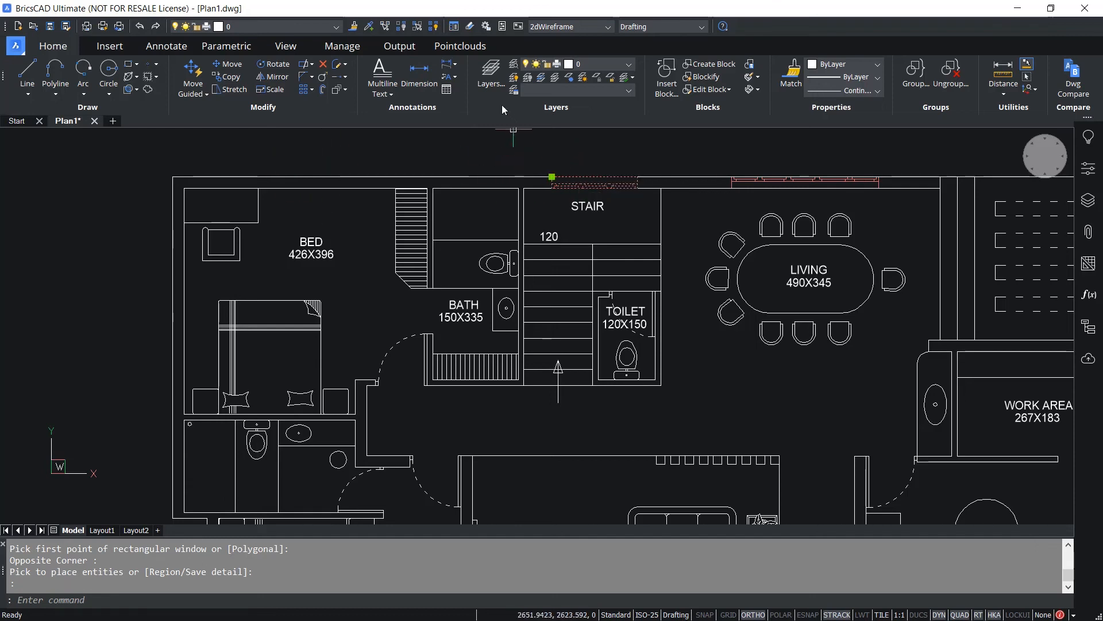
text(e)
key(Return)
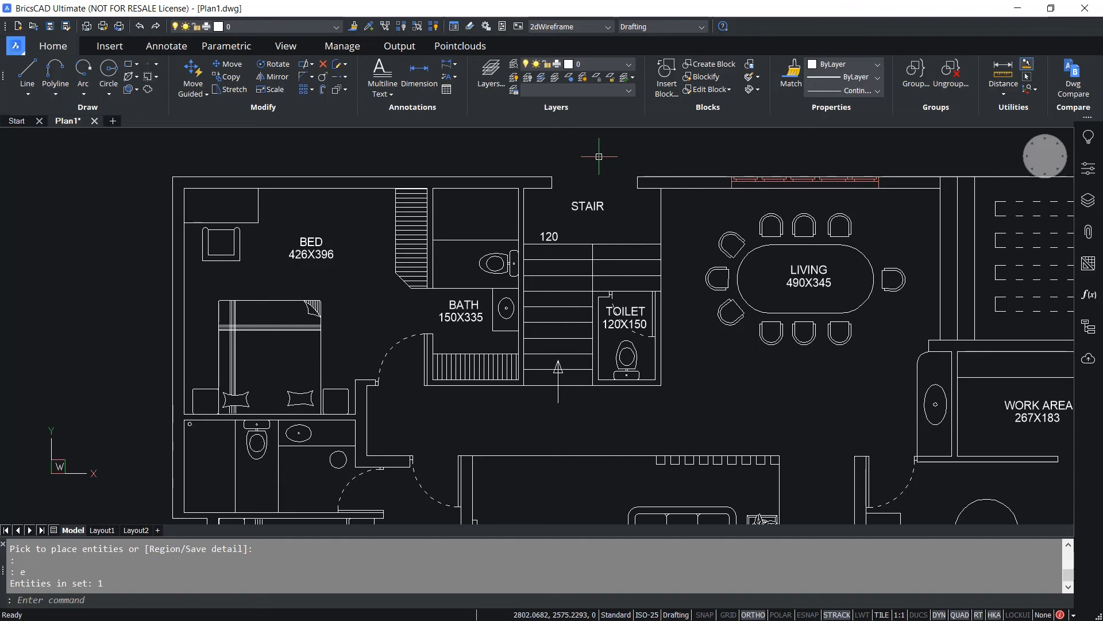
text(u)
key(Return)
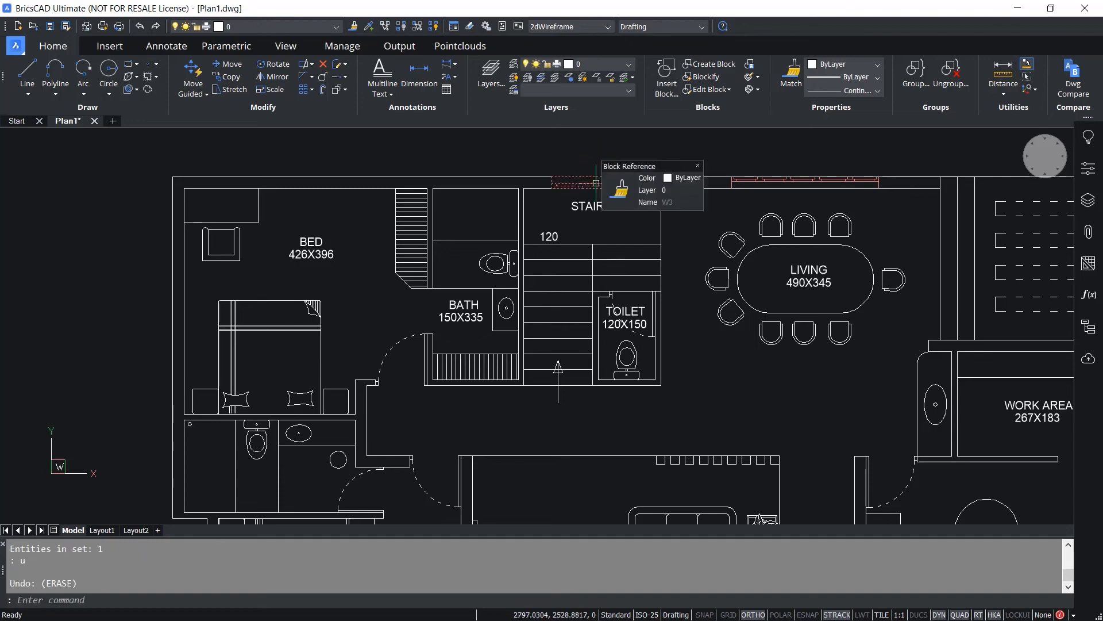
Use Move Guided with a rectangular selection to move the window above the stair into the upper bedroom's left wall.
click(194, 97)
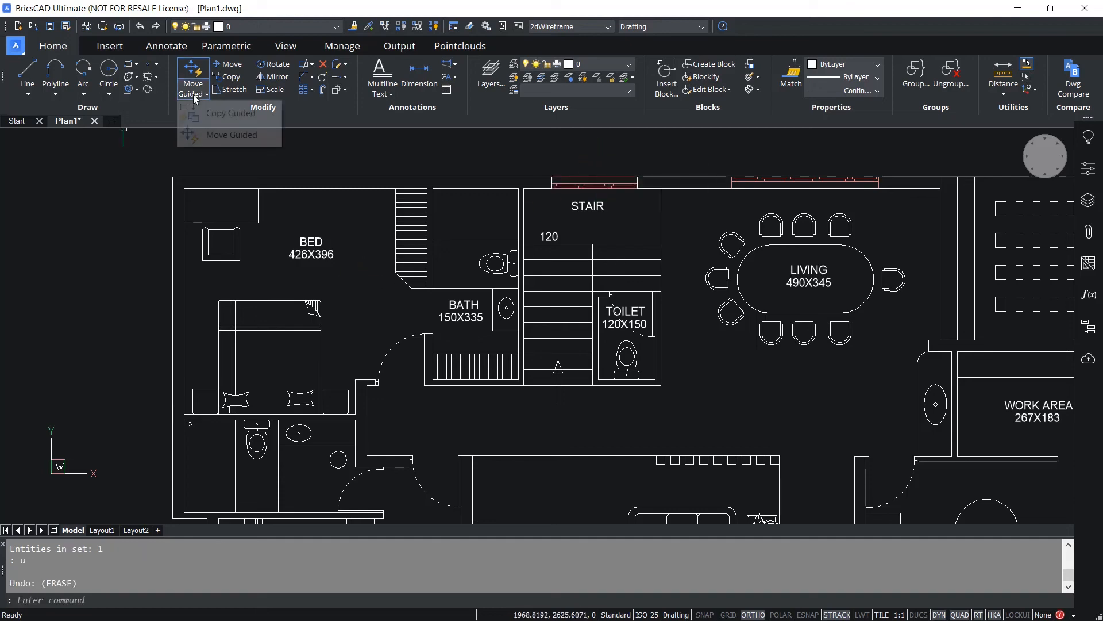
click(222, 135)
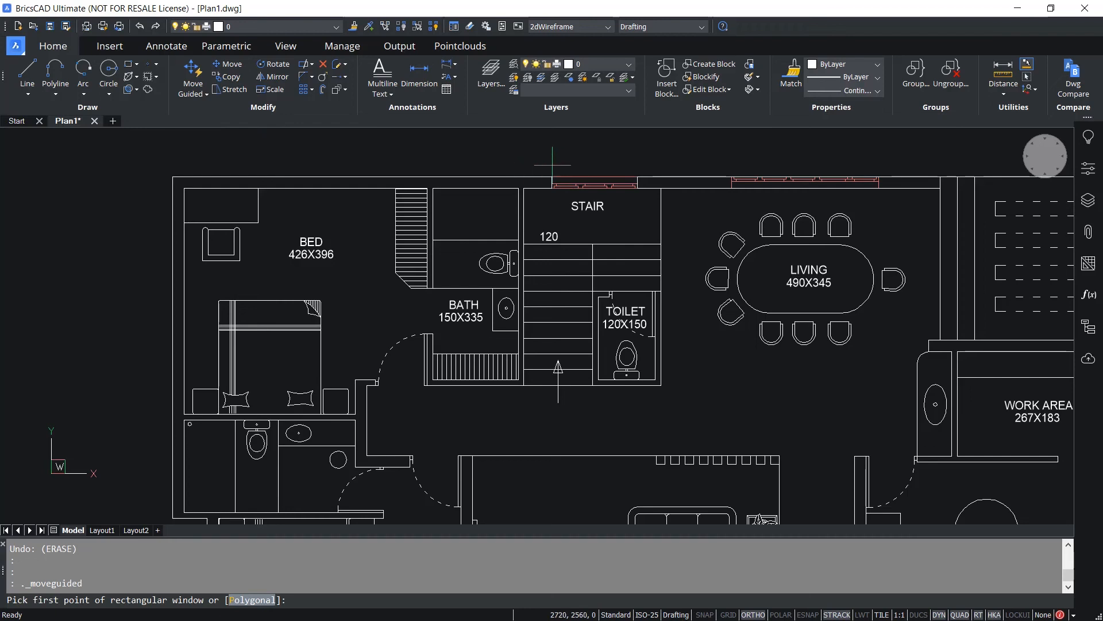
click(532, 166)
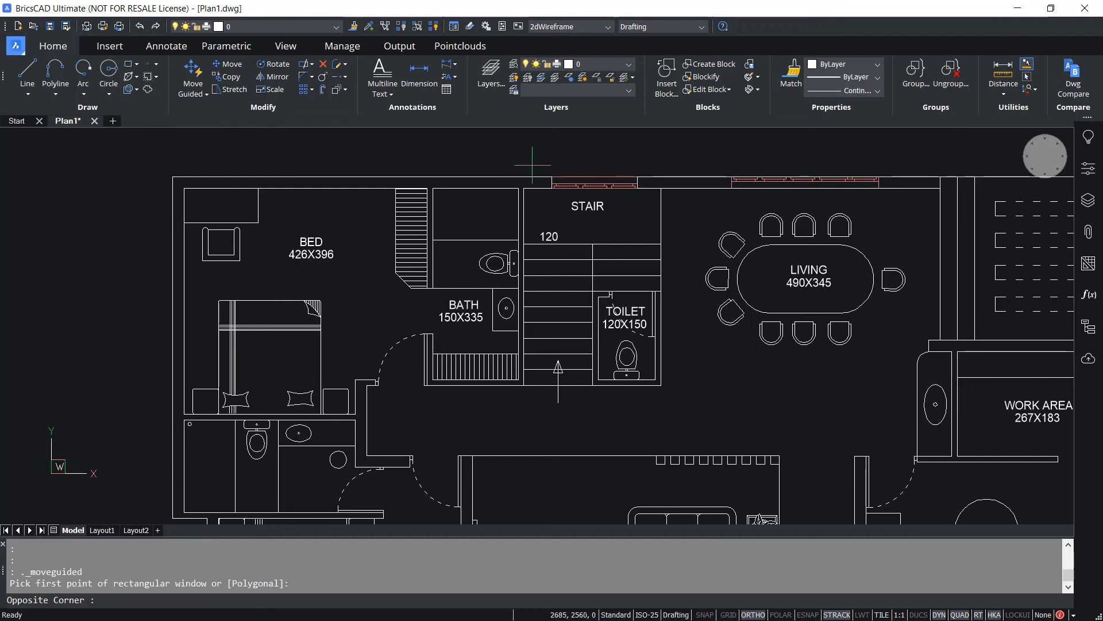
click(641, 200)
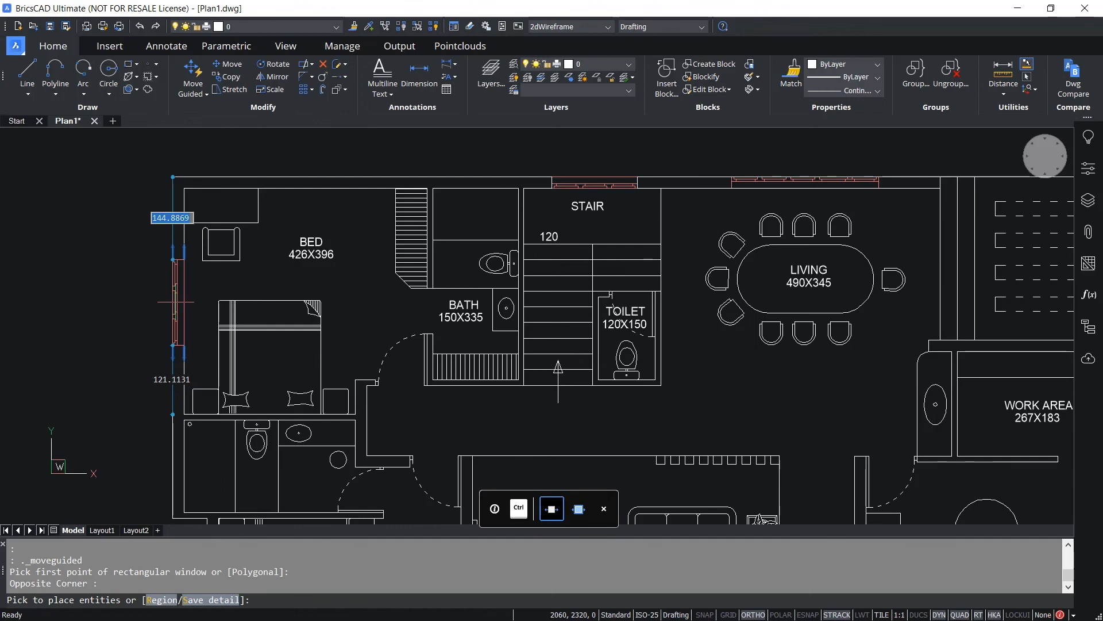
click(176, 301)
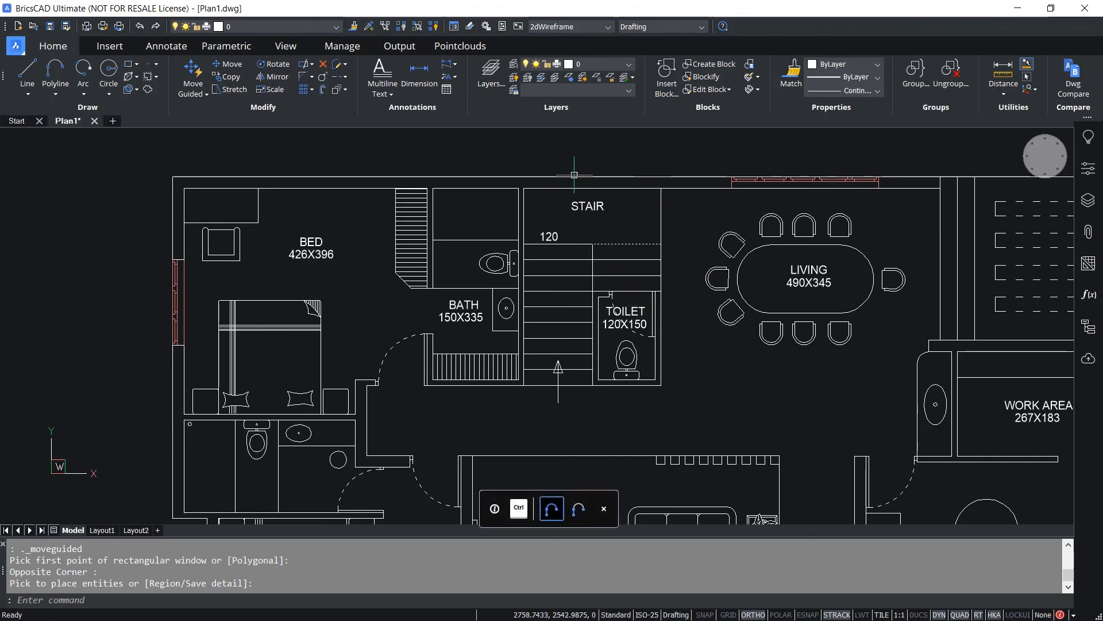